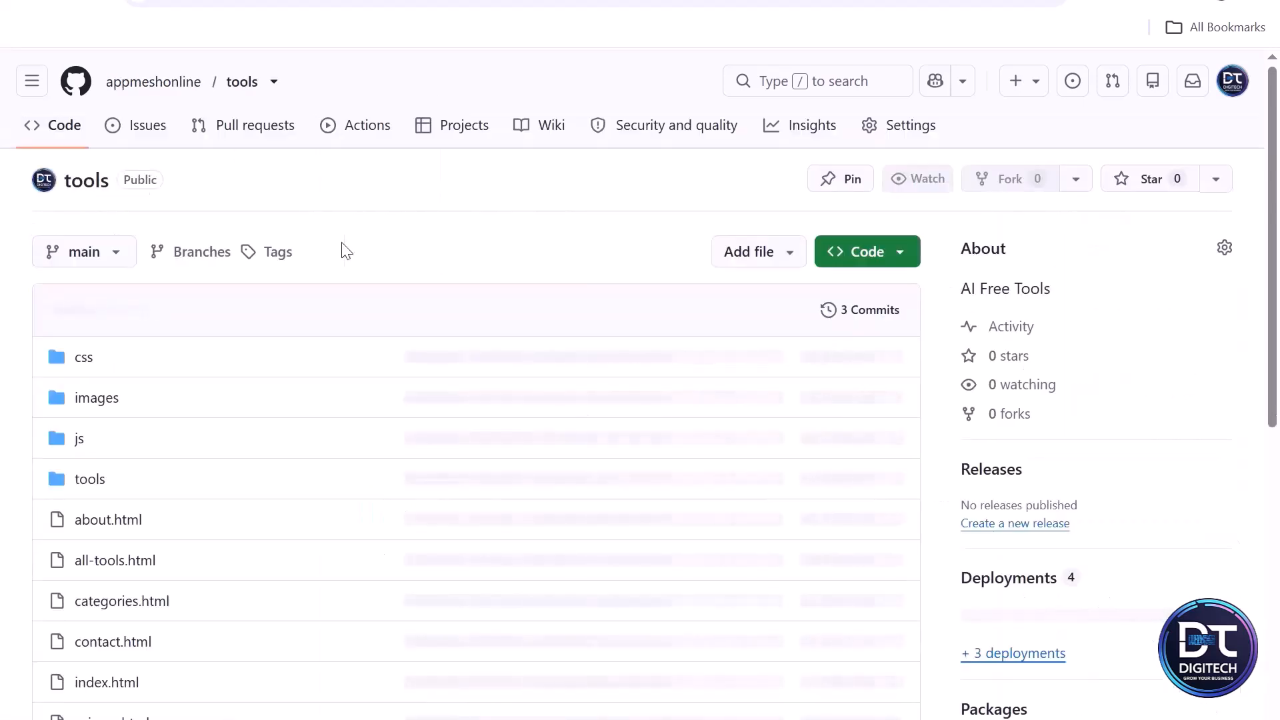
# - Open the Pages settings of the tools repository
pyautogui.click(900, 145)
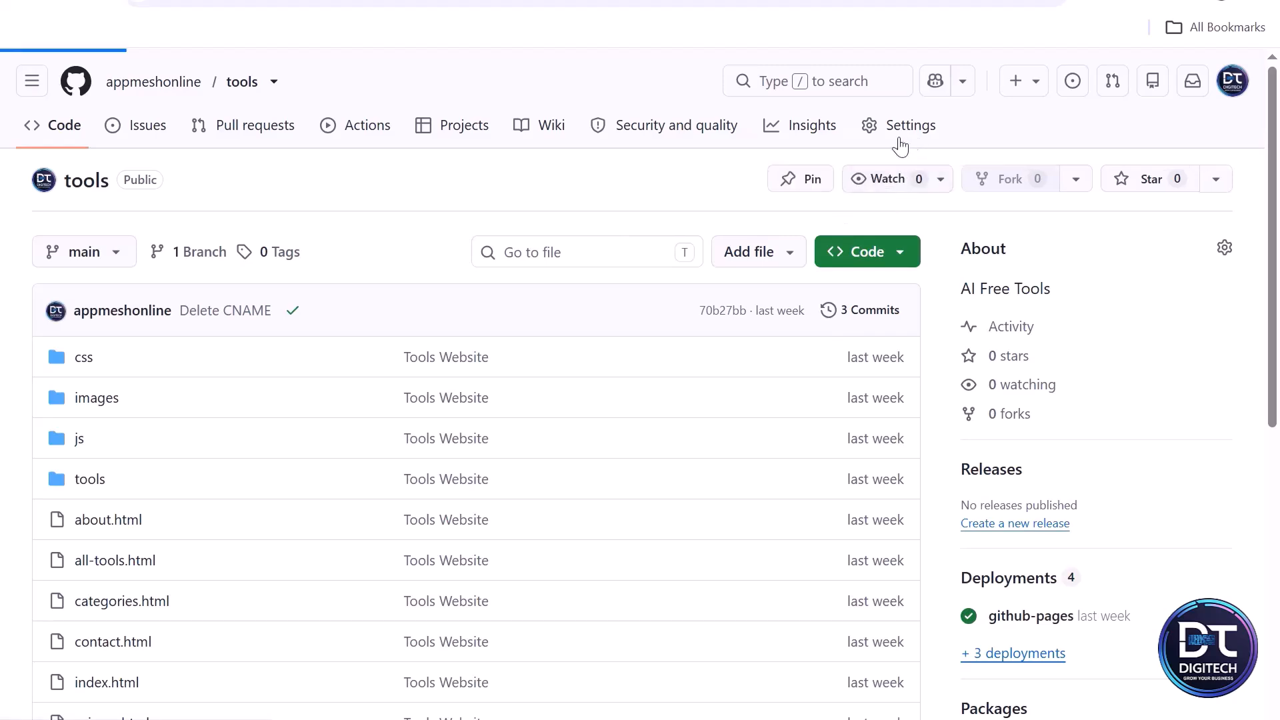
pyautogui.scroll(-2, 496, 372)
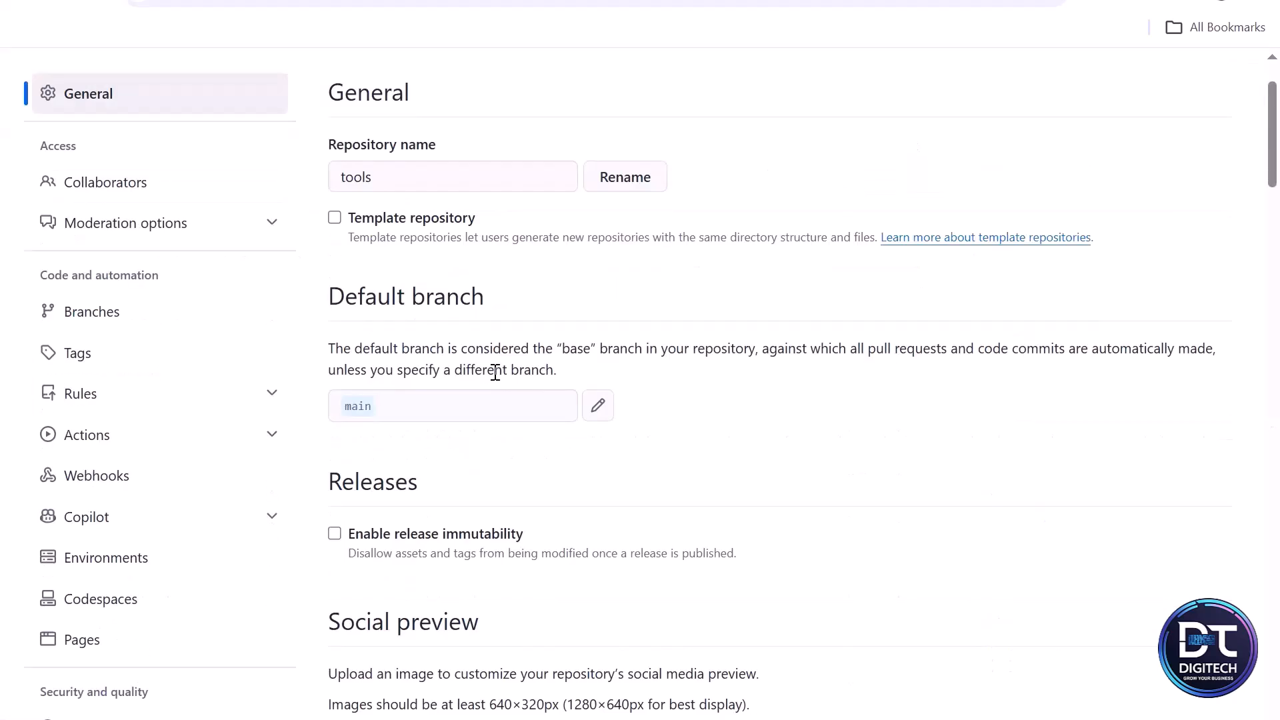
pyautogui.scroll(-3, 100, 347)
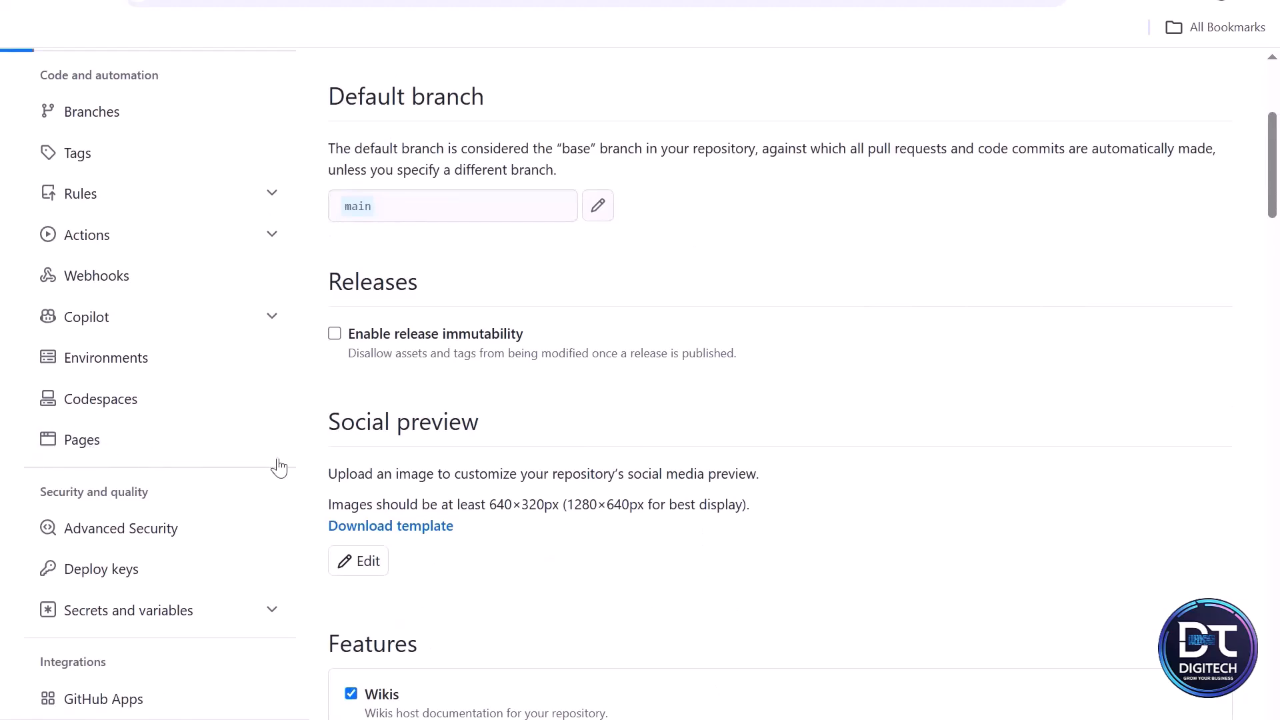
pyautogui.click(146, 451)
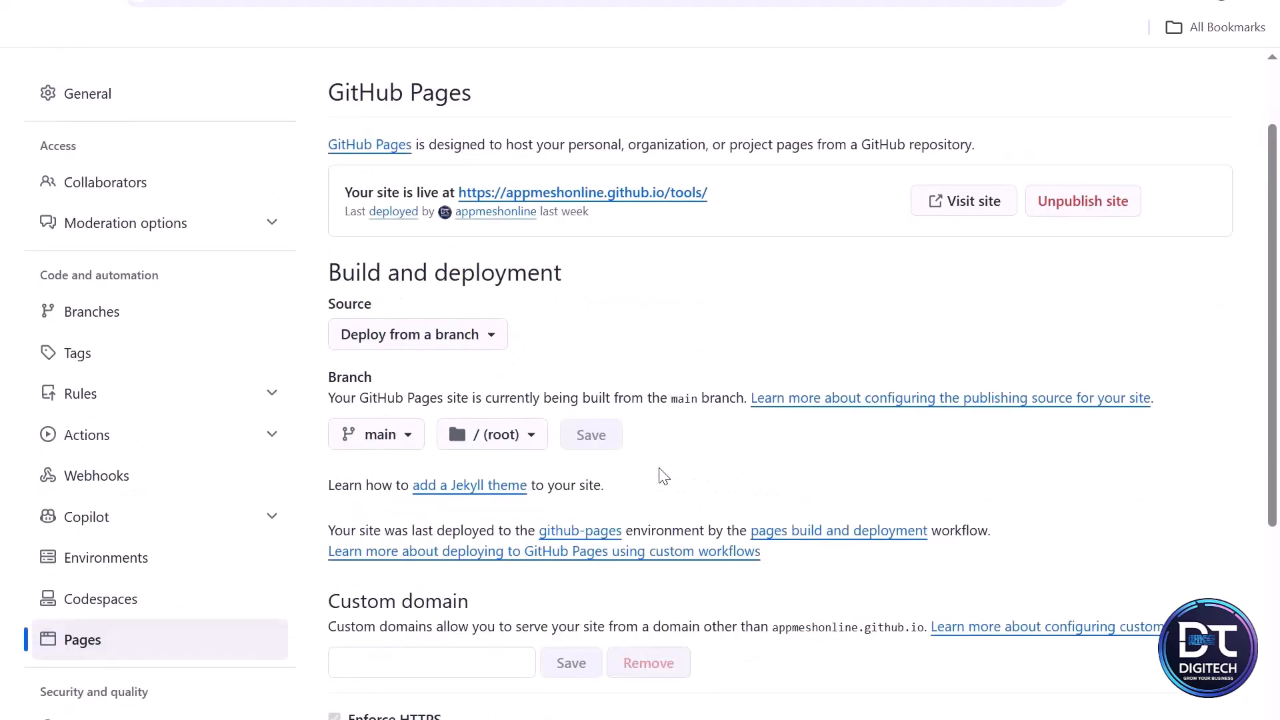
# - Open the GitHub Docs article on securing a GitHub Pages site with HTTPS
pyautogui.click(688, 194)
pyautogui.click(23, 4)
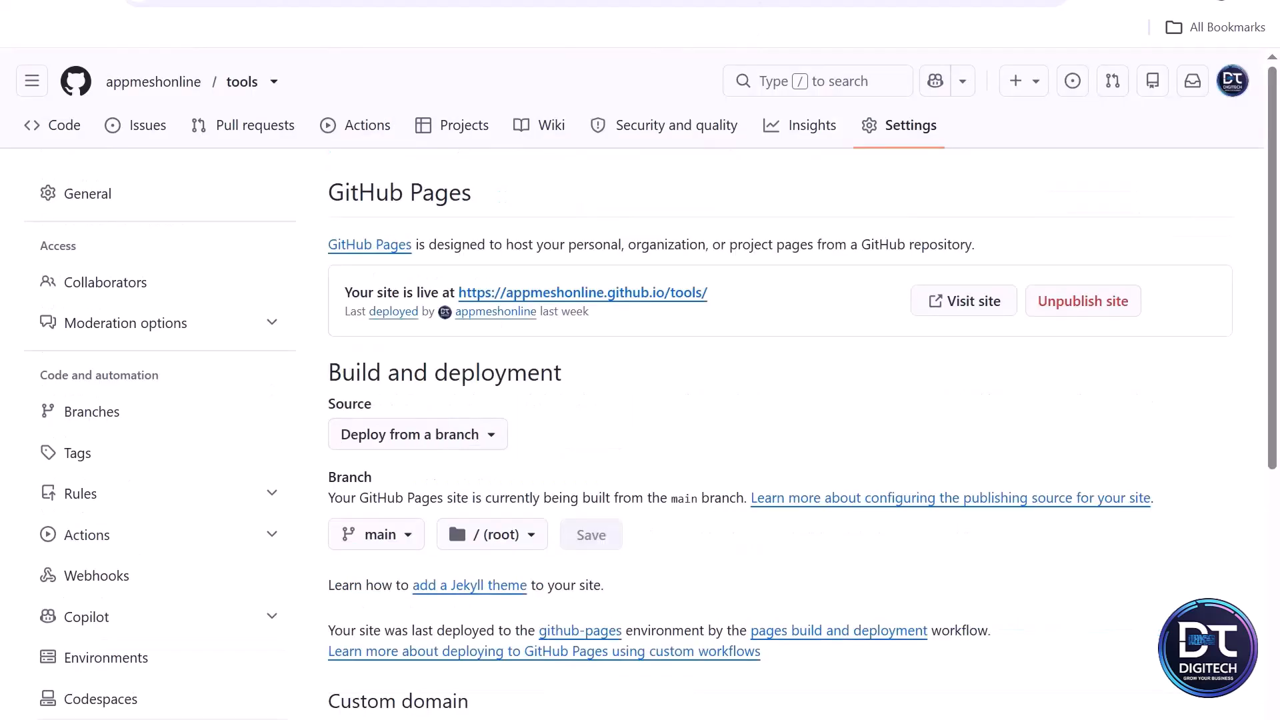
pyautogui.scroll(-5, 437, 493)
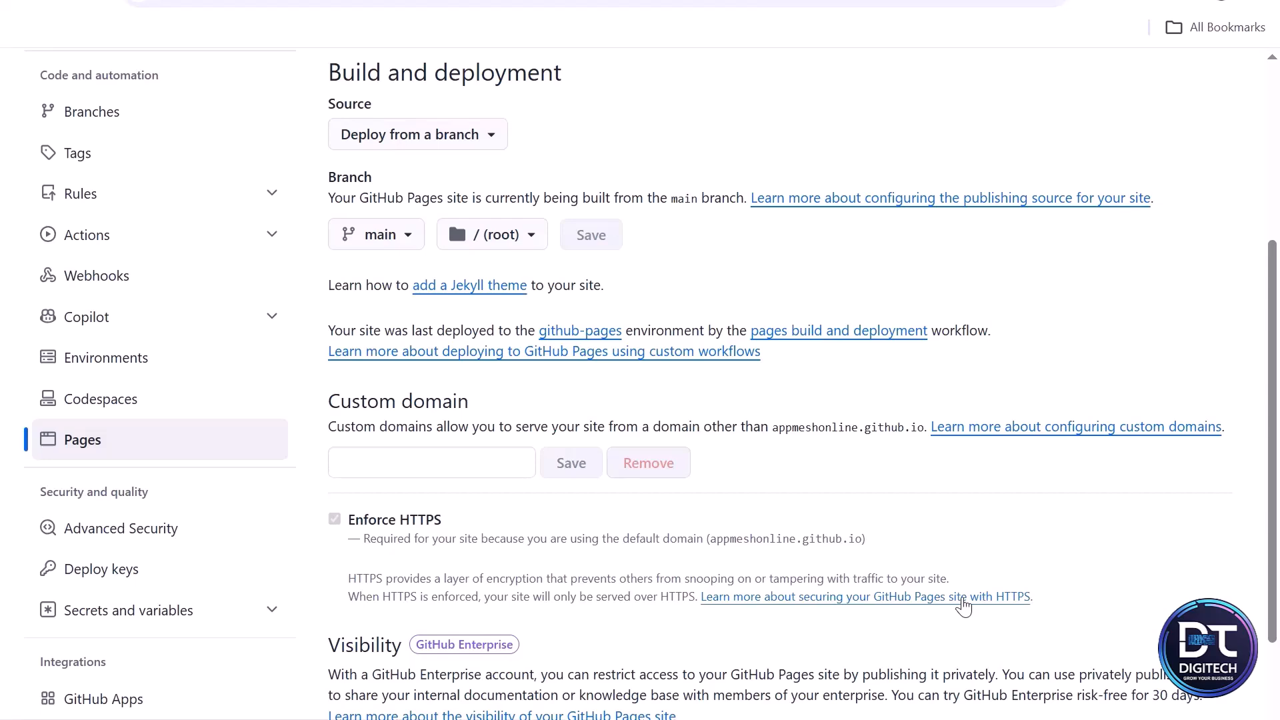
pyautogui.click(964, 606)
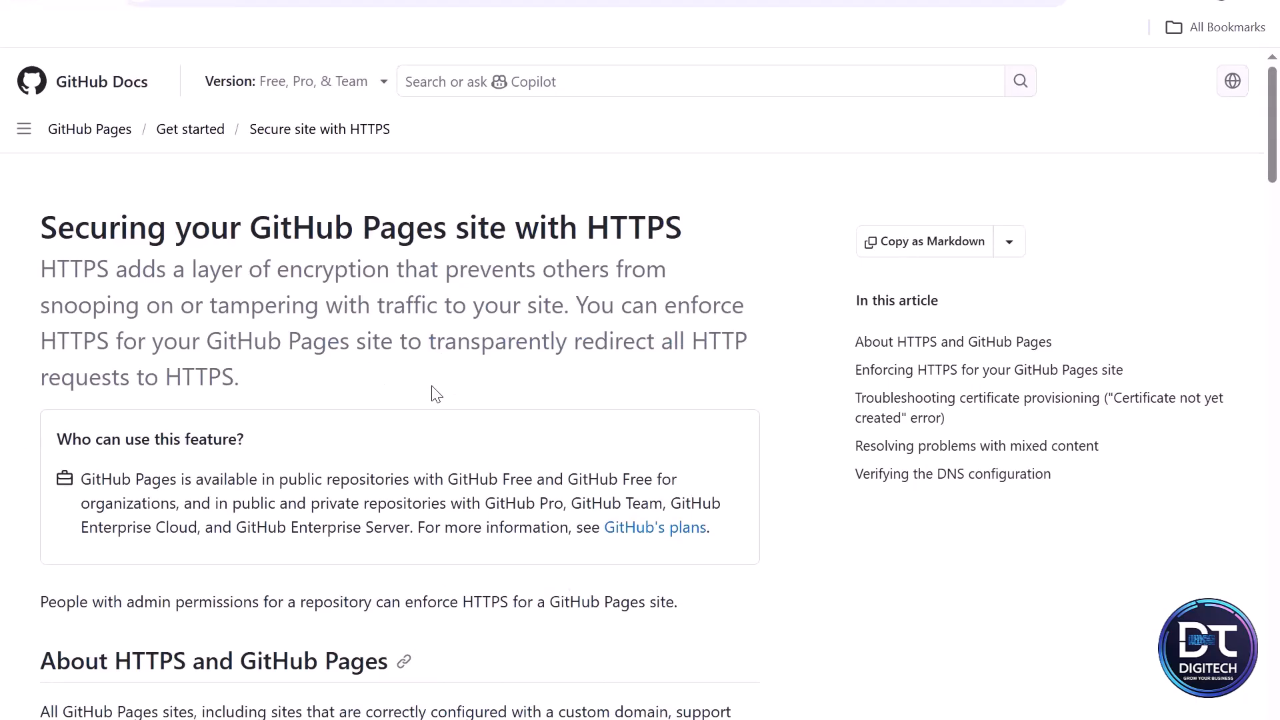
# - Read through the article down to the recommended DNS configuration for an apex domain
pyautogui.scroll(-2, 431, 385)
pyautogui.scroll(-8, 434, 392)
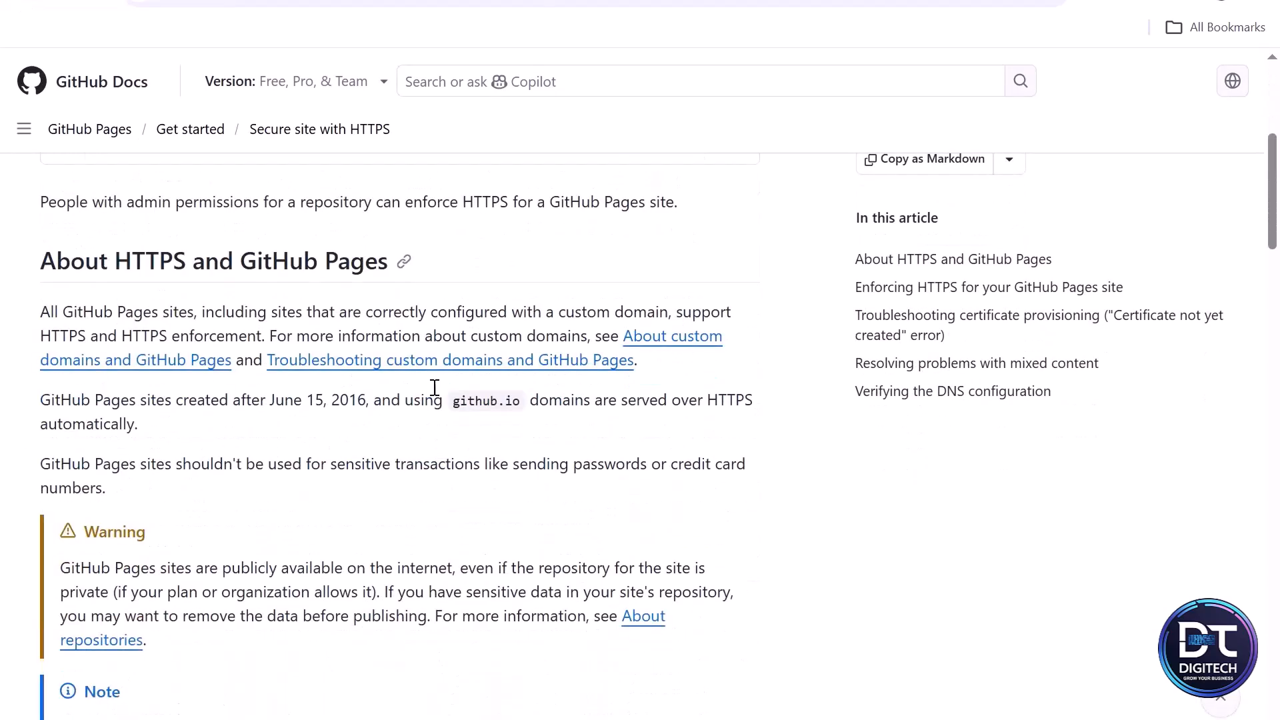
pyautogui.scroll(-7, 434, 394)
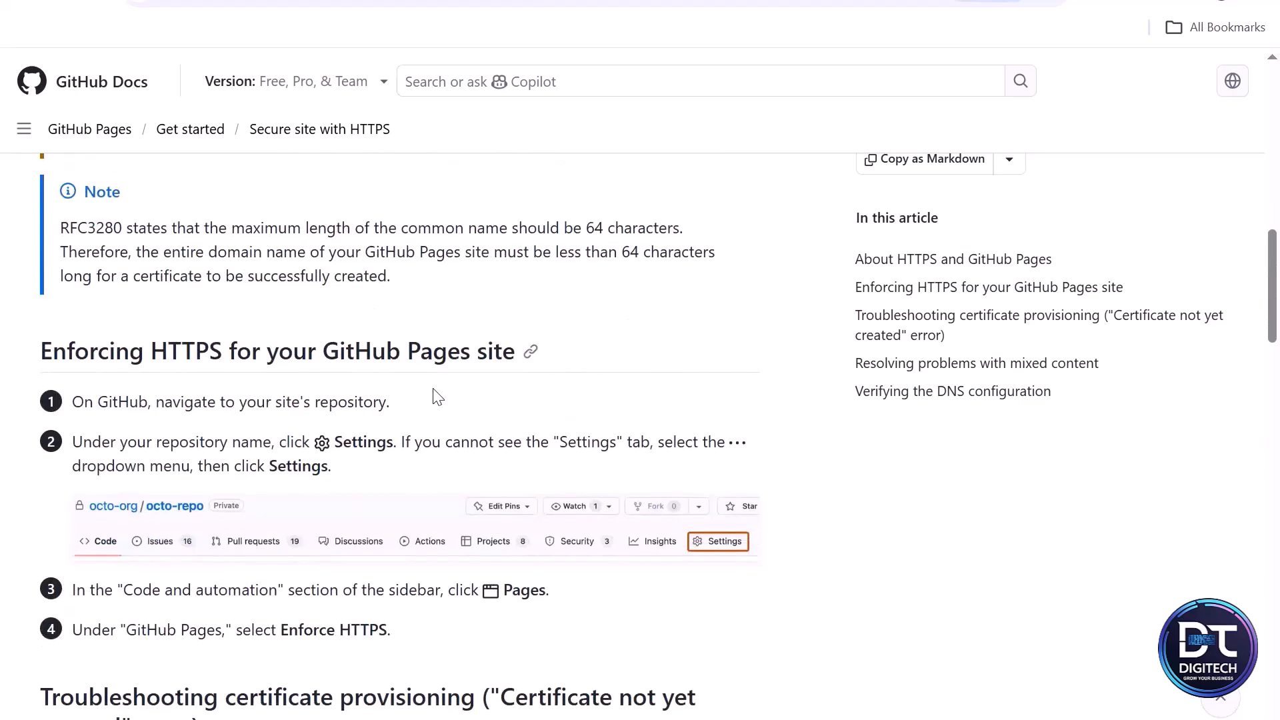
pyautogui.scroll(-1, 434, 396)
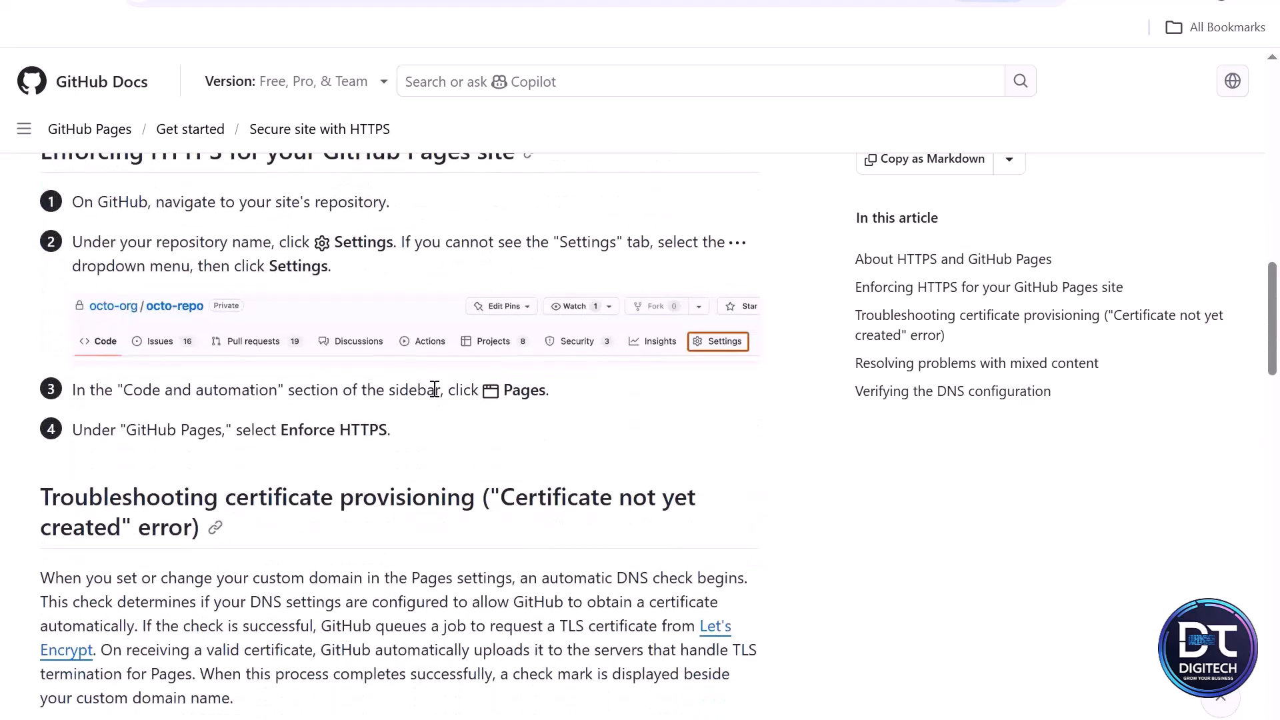
pyautogui.scroll(-10, 434, 392)
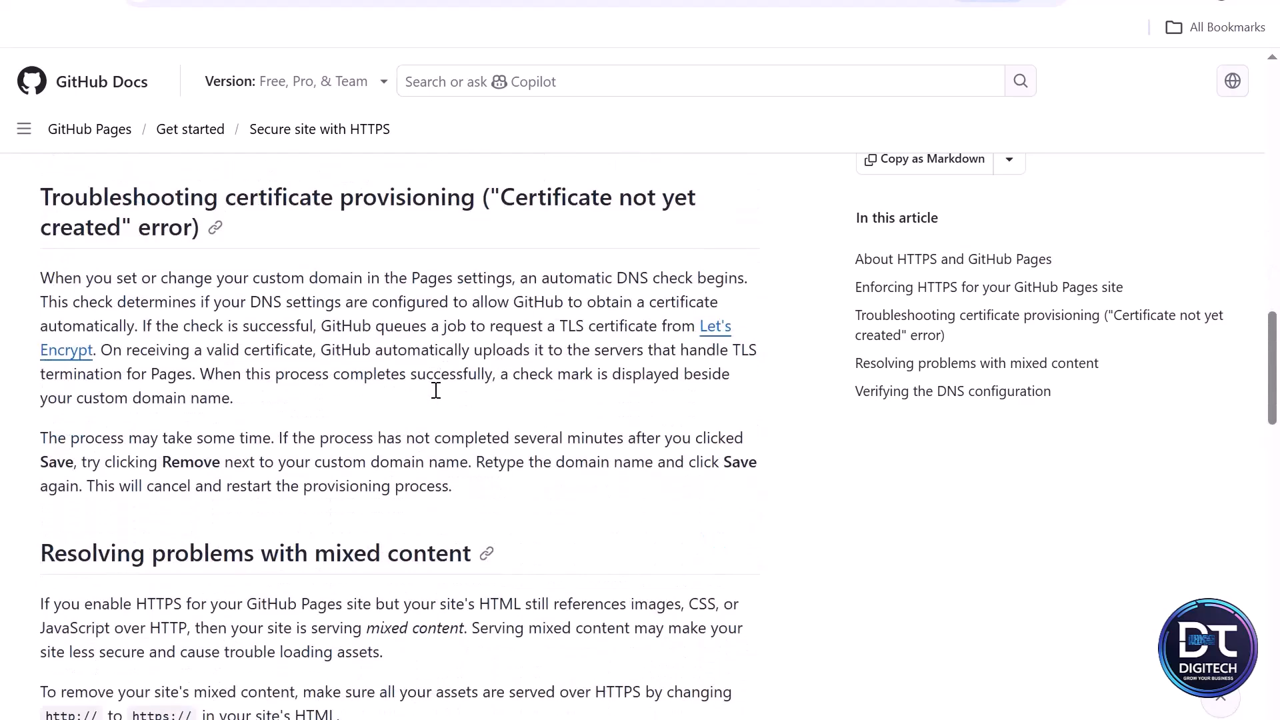
pyautogui.scroll(-7, 438, 396)
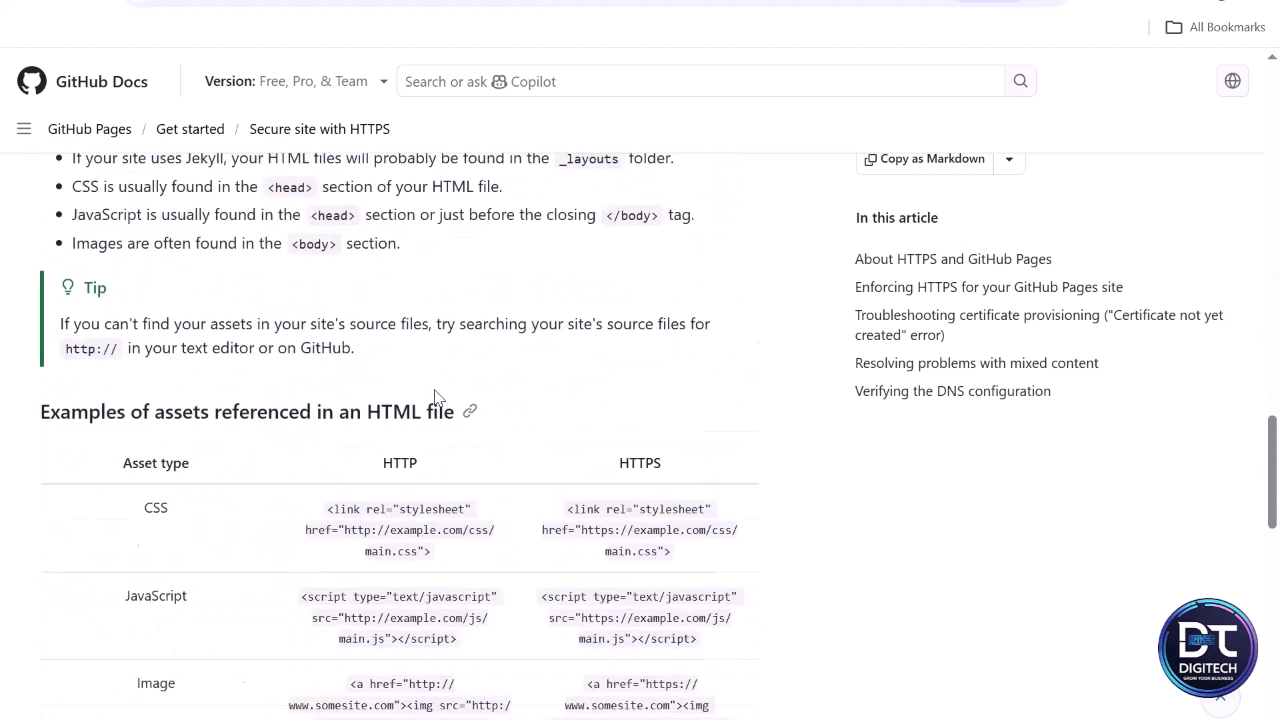
pyautogui.scroll(-10, 436, 396)
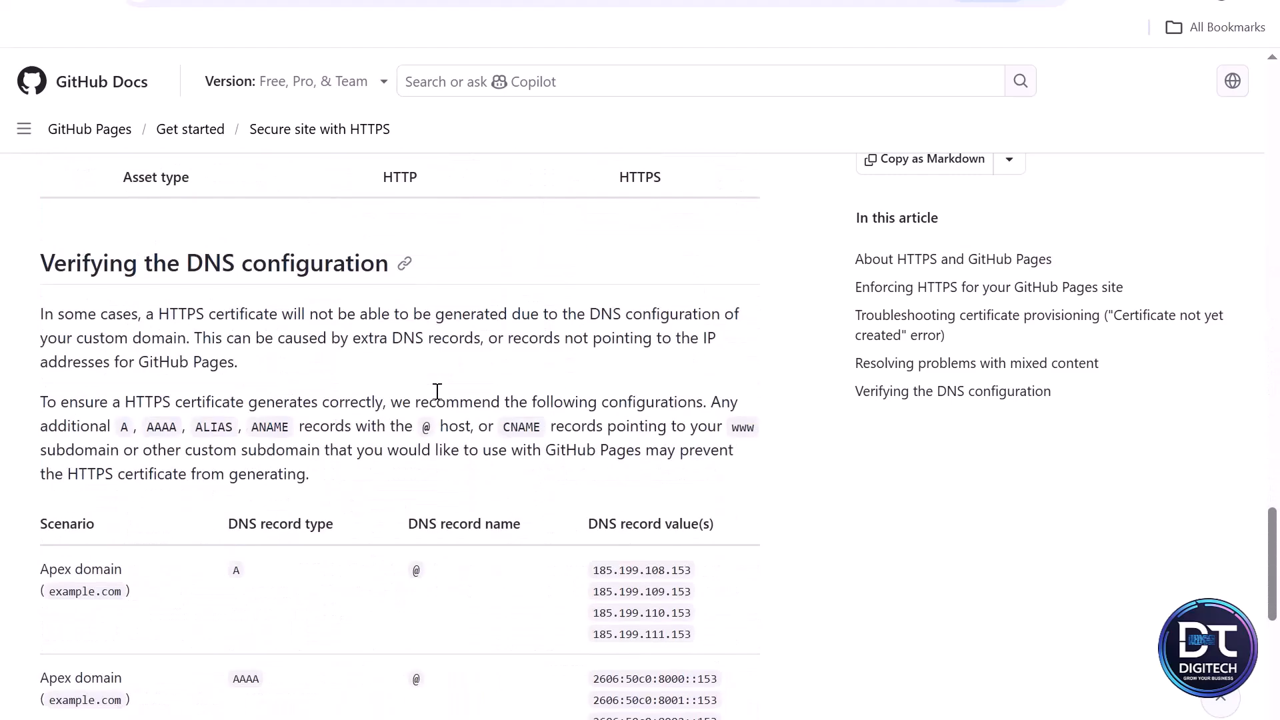
pyautogui.scroll(2, 439, 396)
pyautogui.scroll(2, 440, 398)
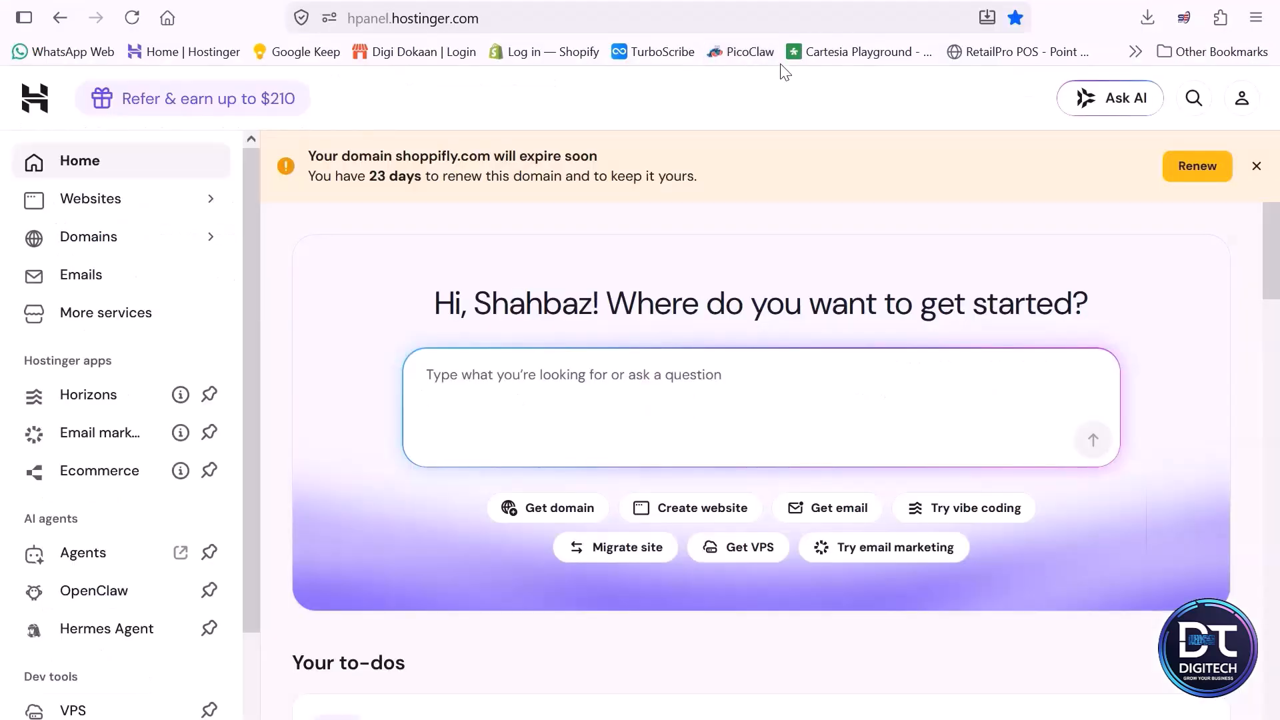
# - Find shoppifly.com in the Hostinger domain portfolio and open its DNS / Nameservers settings
pyautogui.click(100, 245)
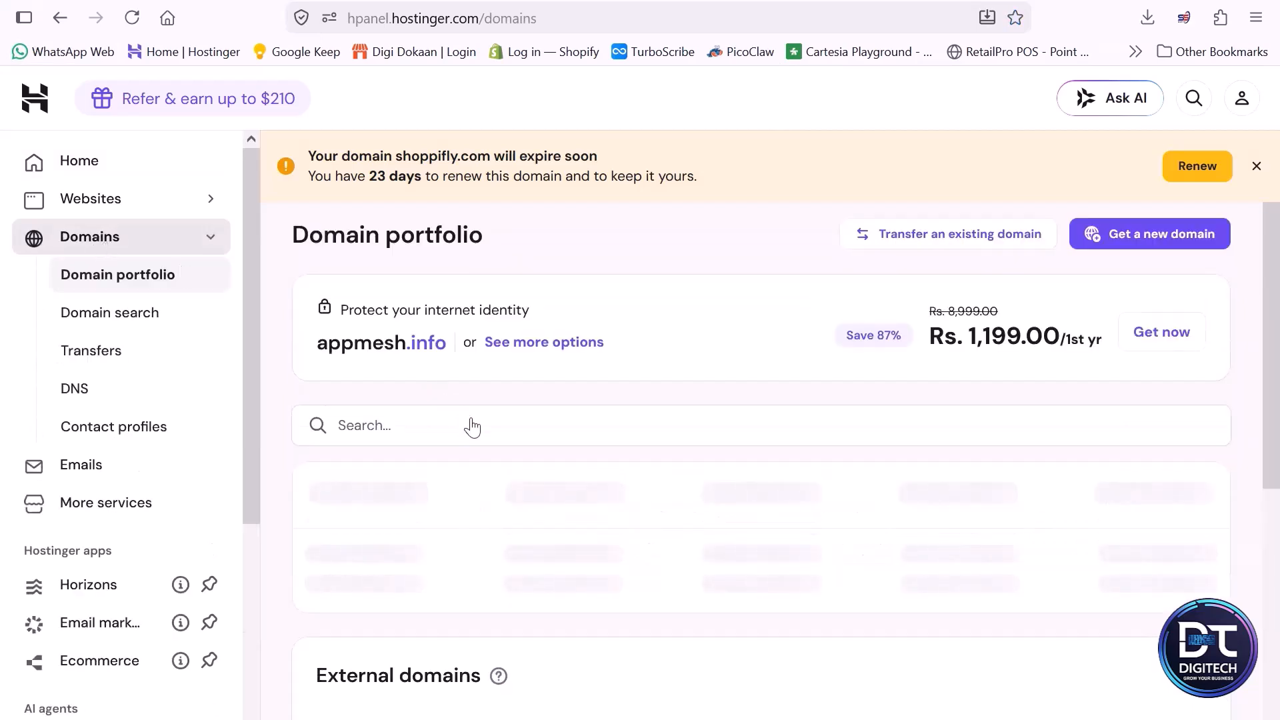
pyautogui.click(458, 425)
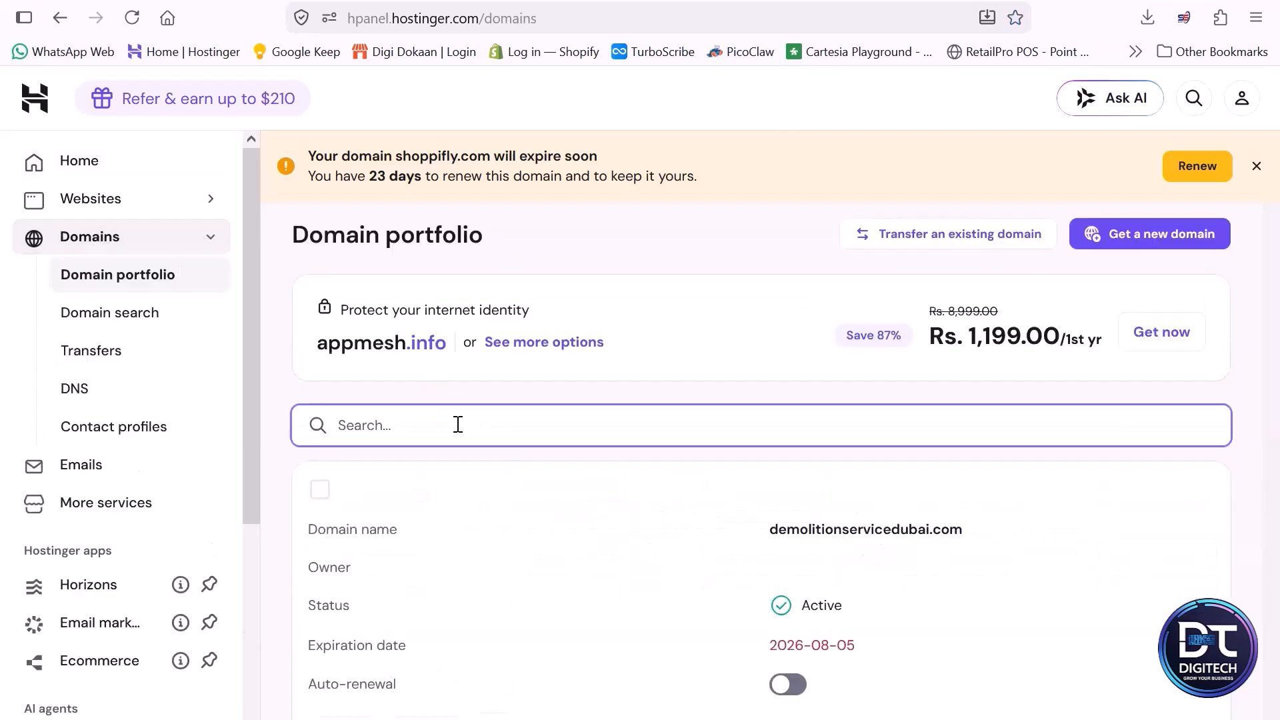
pyautogui.write('shopp')
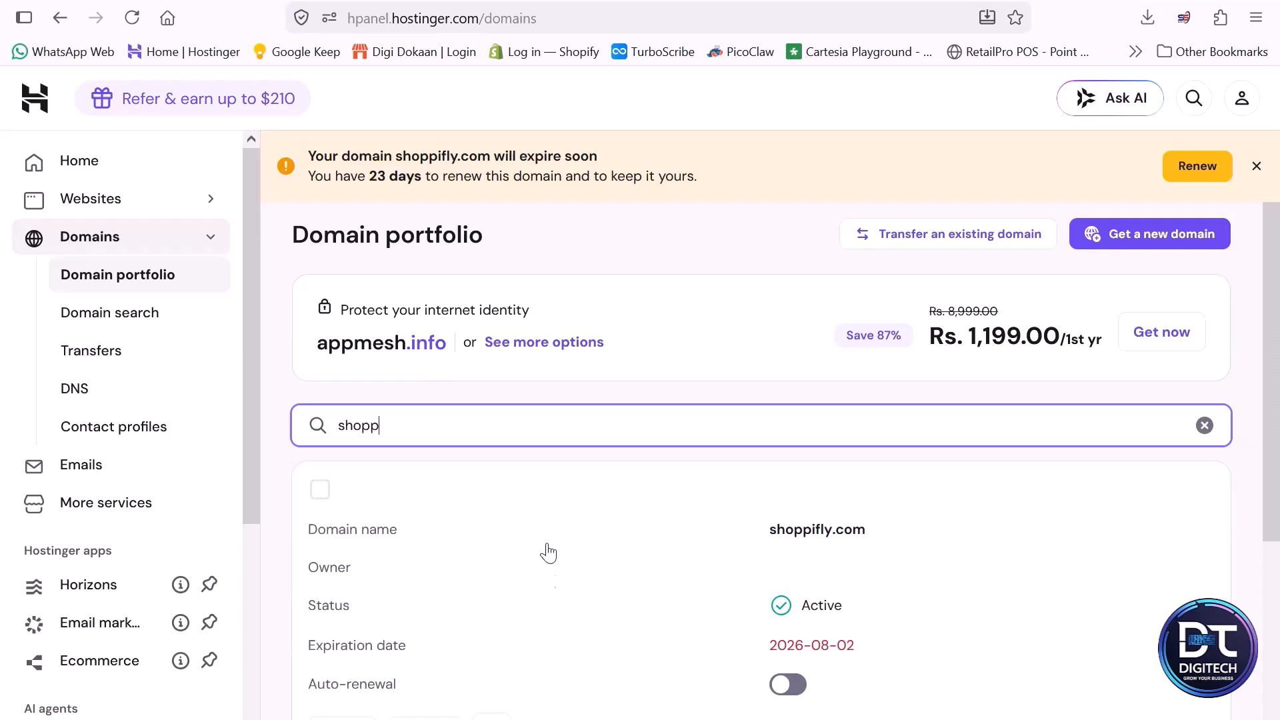
pyautogui.scroll(-3, 544, 537)
pyautogui.click(427, 510)
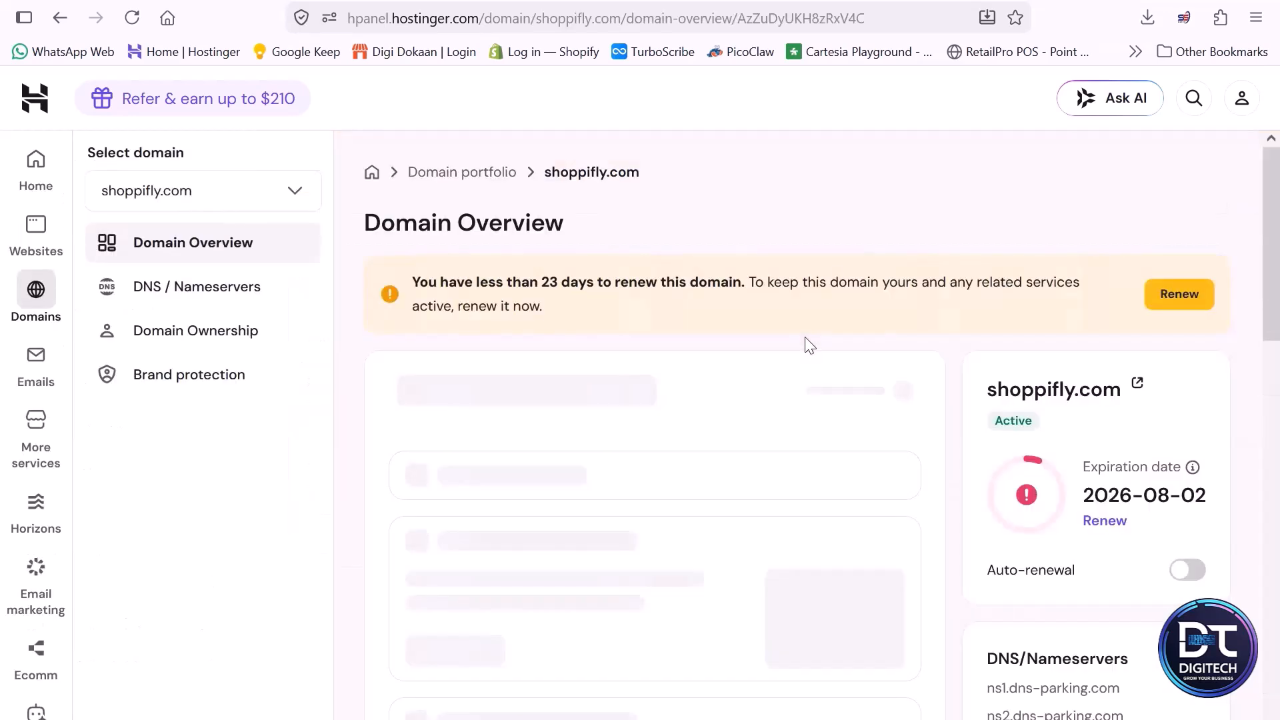
pyautogui.click(182, 298)
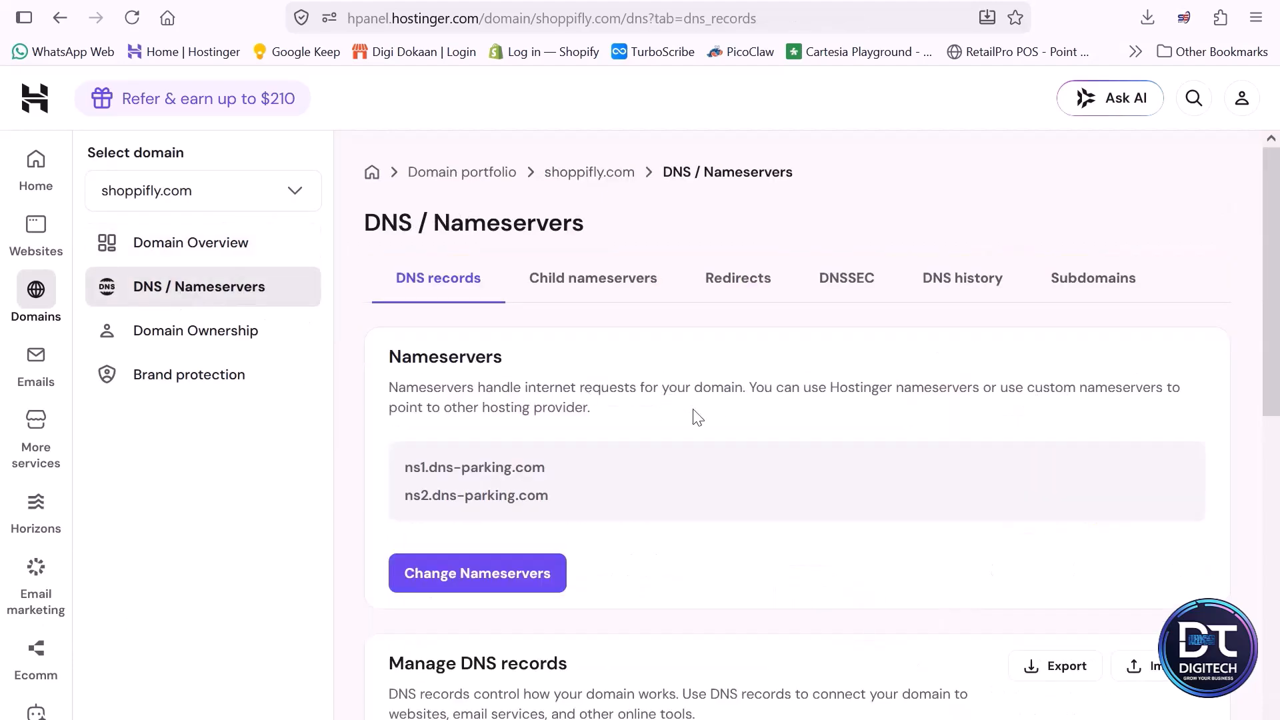
# - Review the domain's nameservers and existing DNS records
pyautogui.scroll(-7, 742, 421)
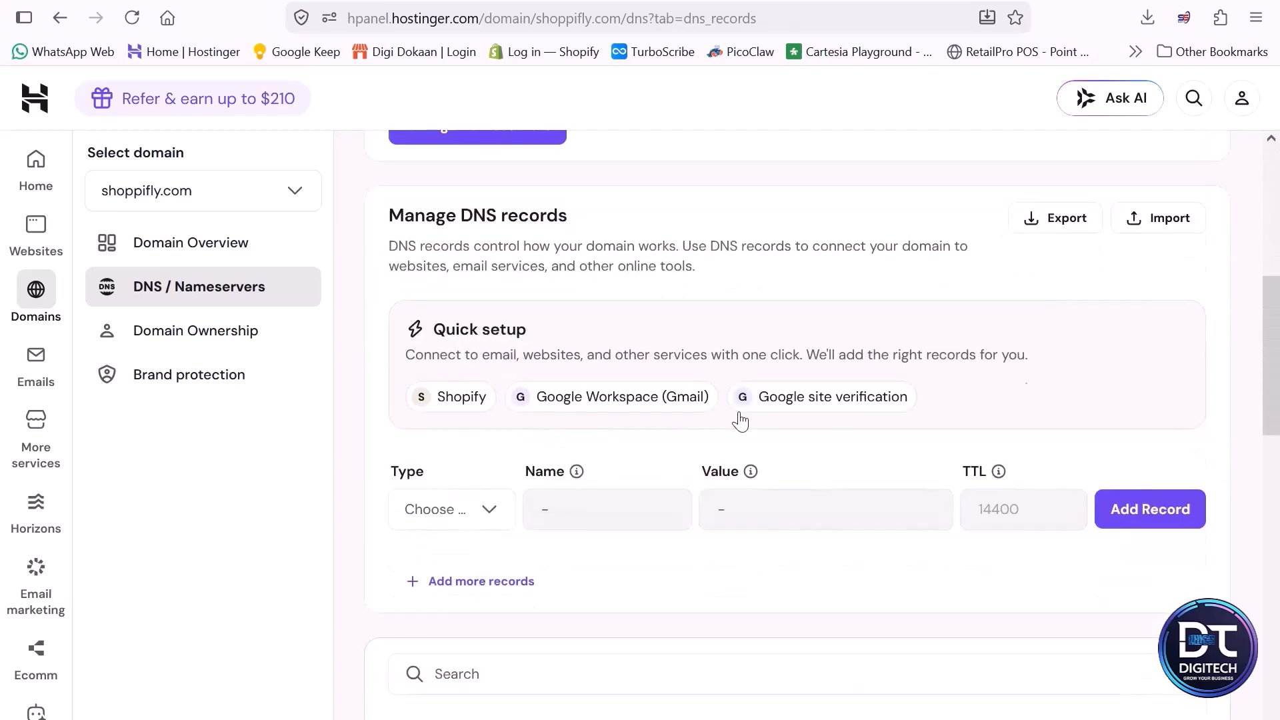
pyautogui.scroll(5, 741, 416)
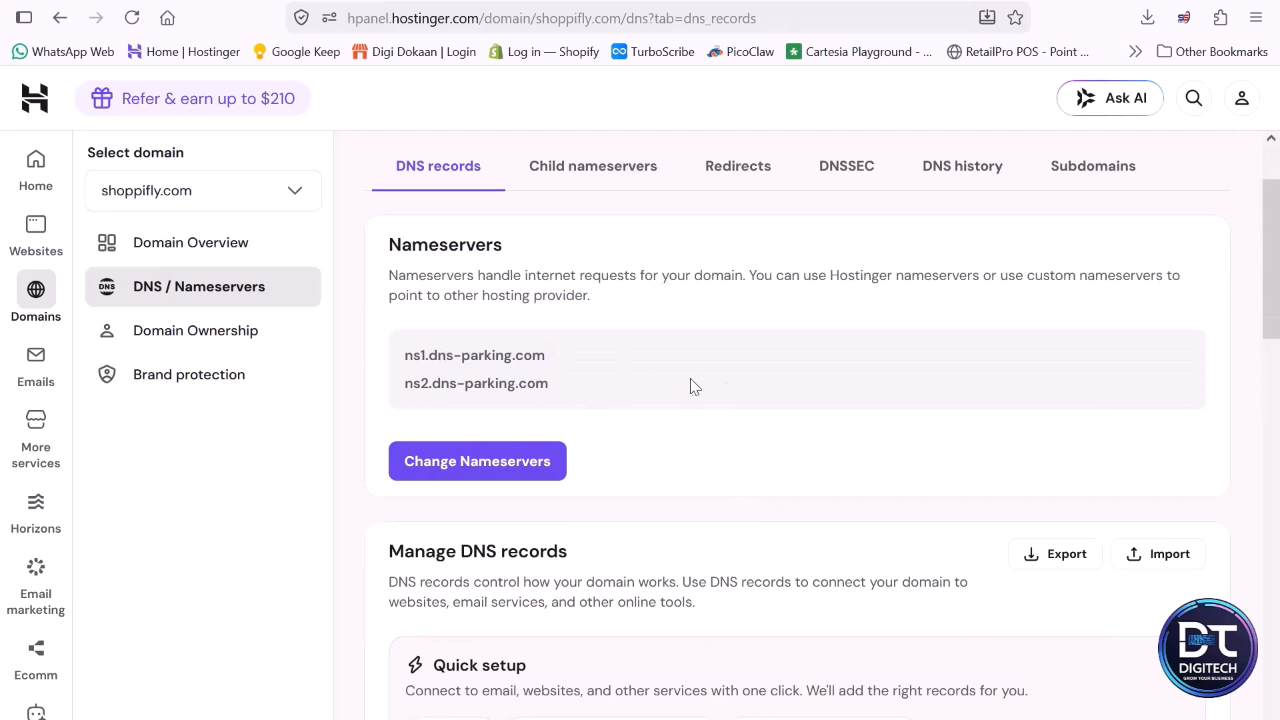
pyautogui.scroll(-5, 814, 427)
pyautogui.scroll(-3, 818, 427)
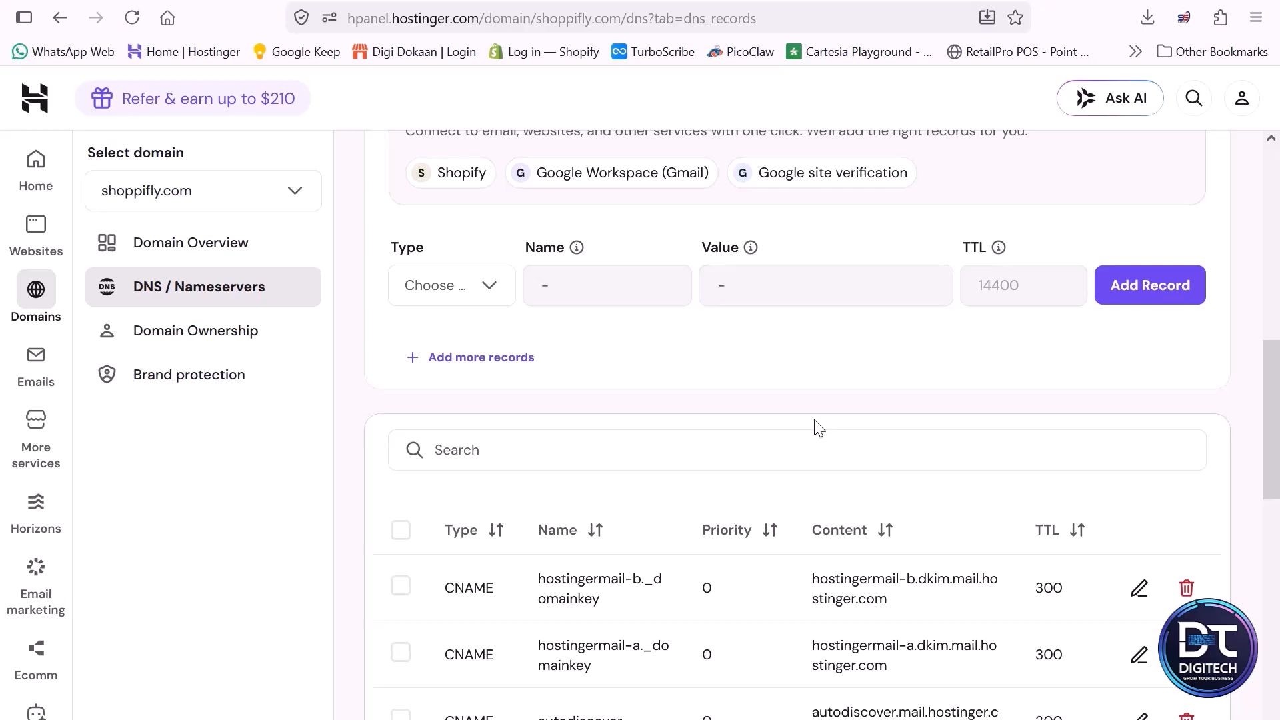
pyautogui.scroll(-2, 815, 426)
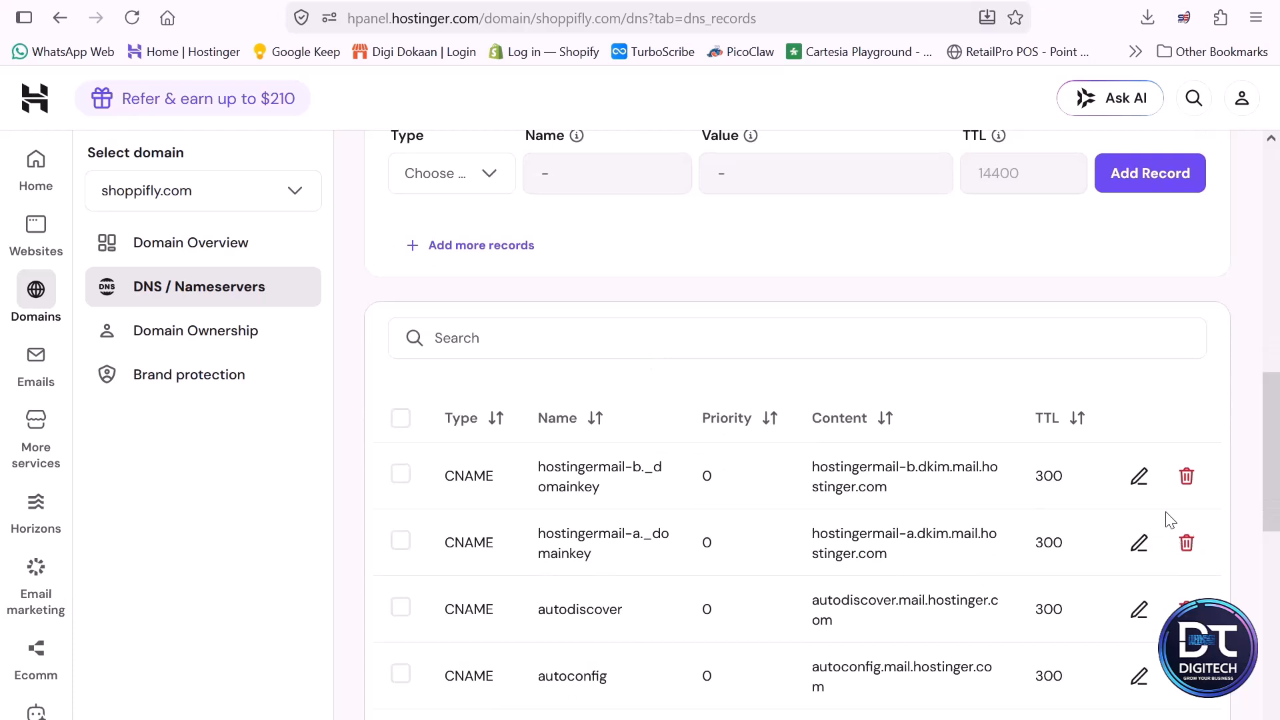
pyautogui.scroll(-2, 1170, 517)
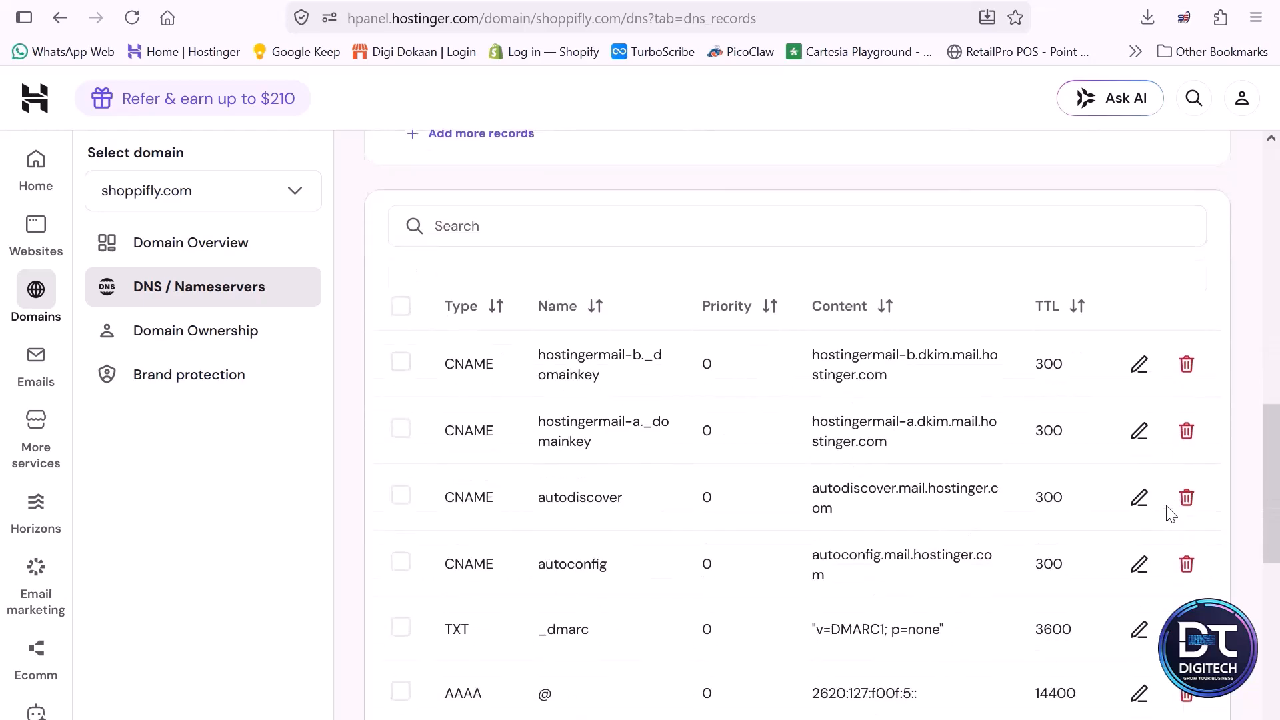
# - Delete all the existing DNS records of the domain one by one
pyautogui.click(1188, 364)
pyautogui.press('Return')
pyautogui.click(1187, 364)
pyautogui.press('Return')
pyautogui.click(1190, 367)
pyautogui.press('Return')
pyautogui.click(1192, 364)
pyautogui.click(845, 542)
pyautogui.click(1189, 366)
pyautogui.click(841, 538)
pyautogui.click(1190, 365)
pyautogui.click(845, 541)
pyautogui.click(1189, 364)
pyautogui.press('Return')
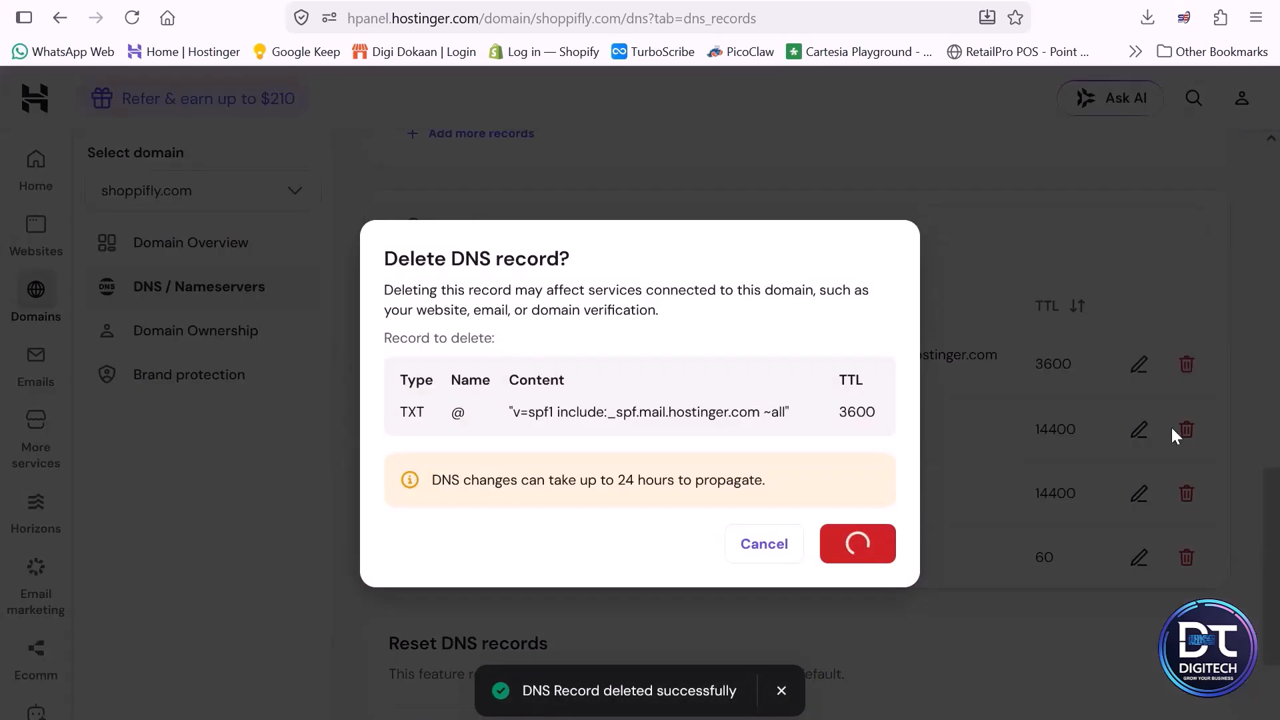
pyautogui.click(1190, 364)
pyautogui.press('Return')
pyautogui.click(1188, 364)
pyautogui.click(858, 543)
pyautogui.click(1188, 397)
pyautogui.click(858, 543)
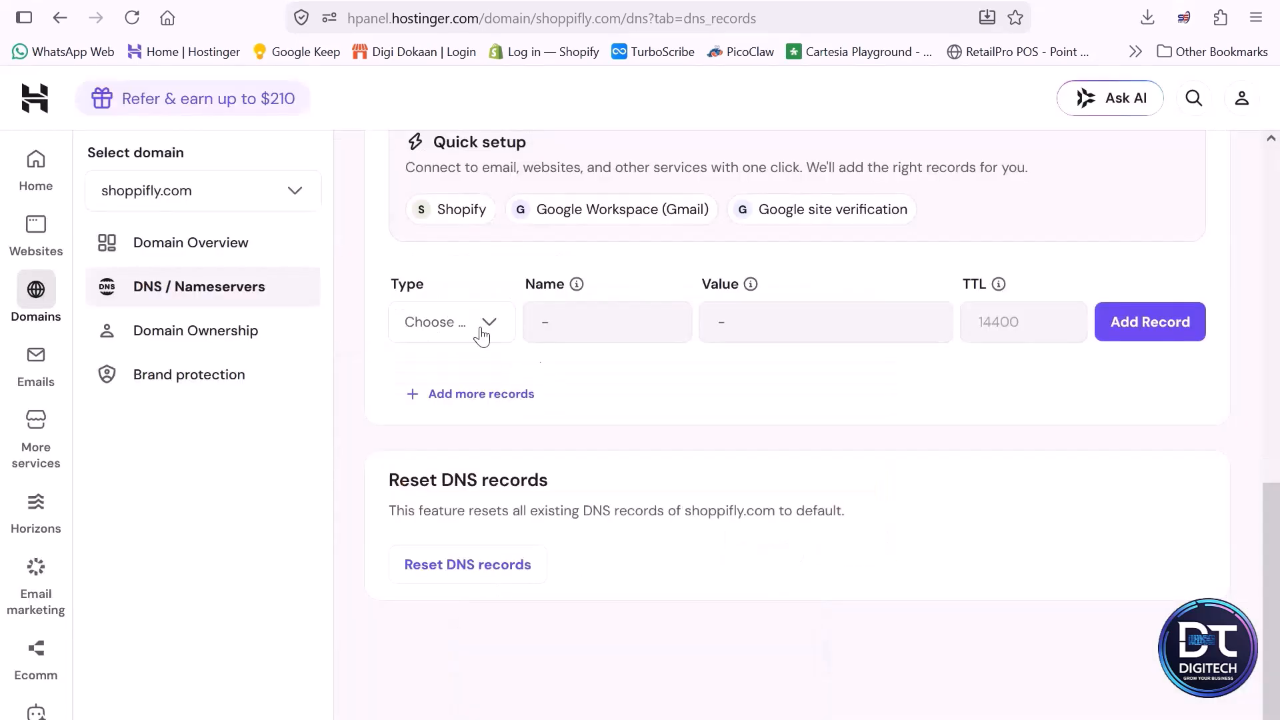
# - Add an A record with name @ and value 185.199.108.153 copied from the GitHub docs
pyautogui.click(473, 327)
pyautogui.click(473, 327)
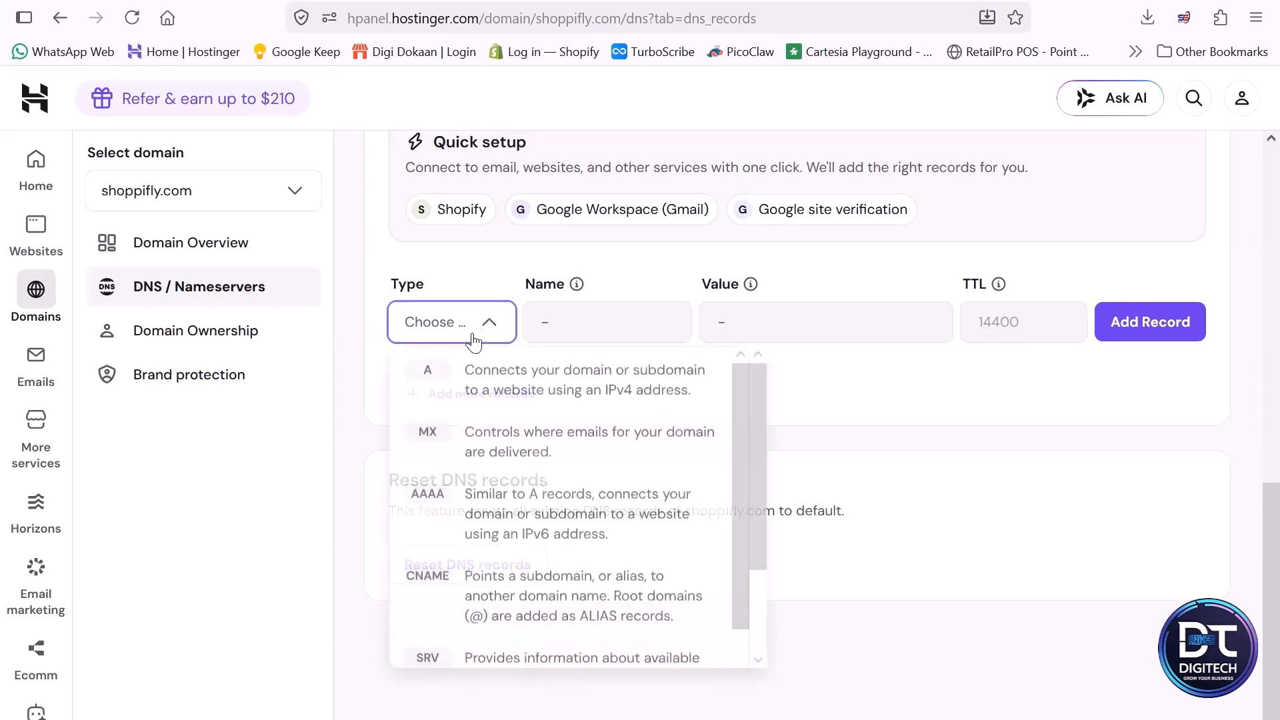
pyautogui.click(464, 380)
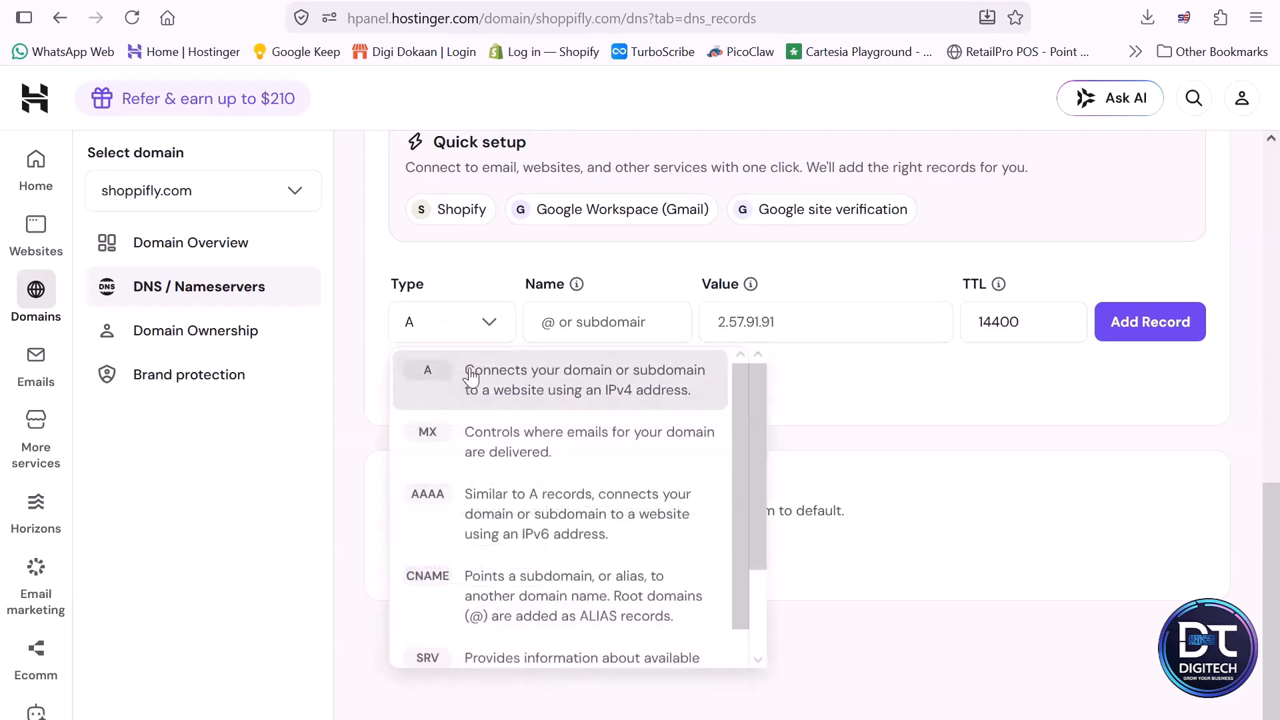
pyautogui.click(607, 331)
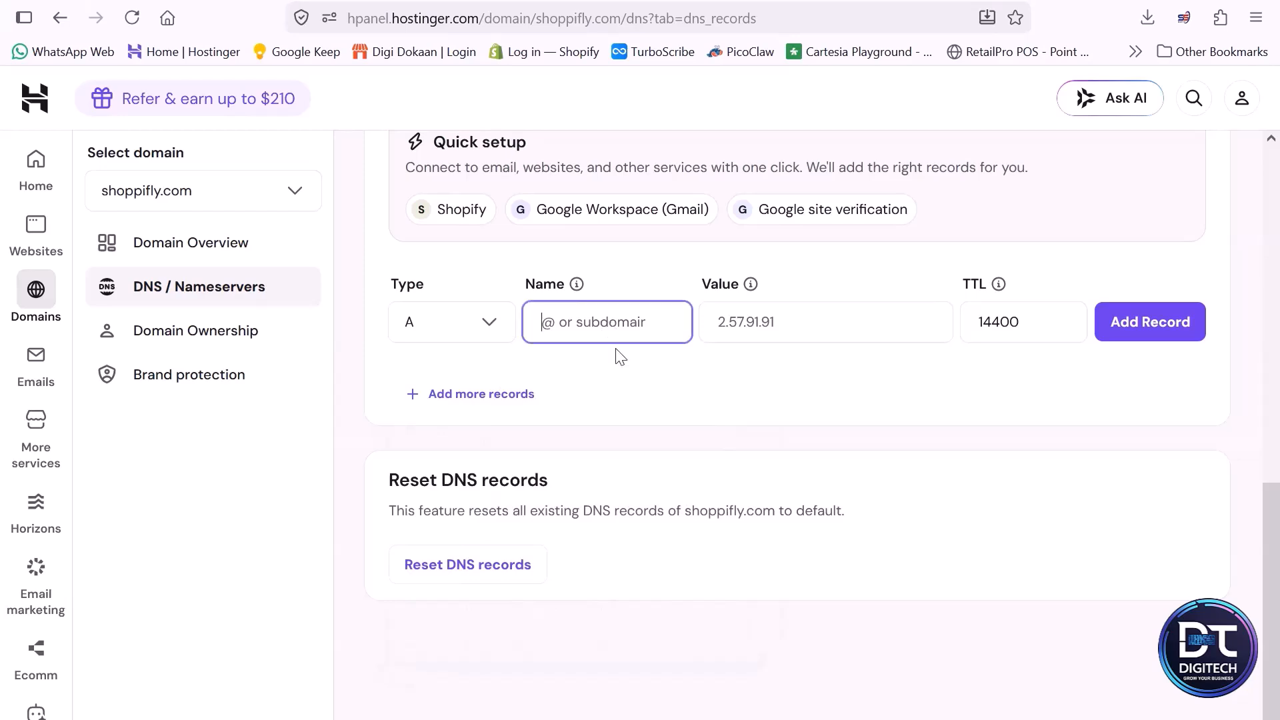
pyautogui.hotkey('alt', 'Tab')
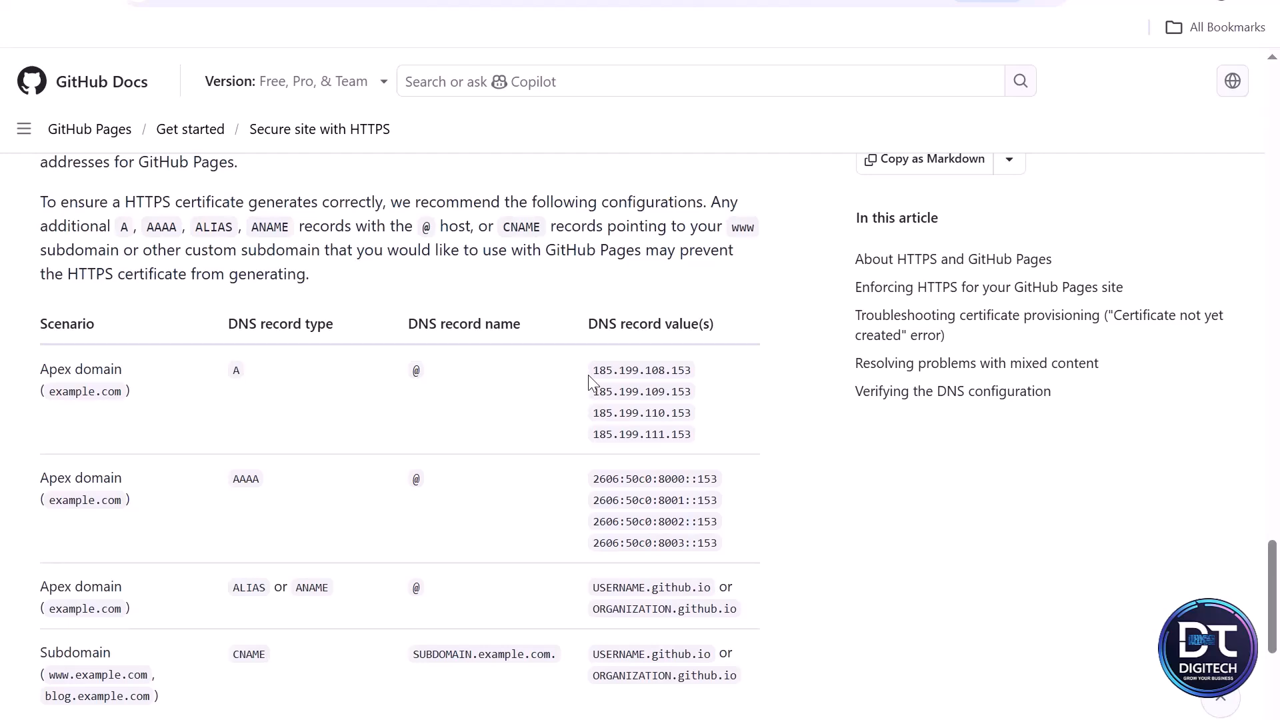
pyautogui.moveTo(588, 374); pyautogui.dragTo(696, 384)
pyautogui.hotkey('ctrl', 'c')
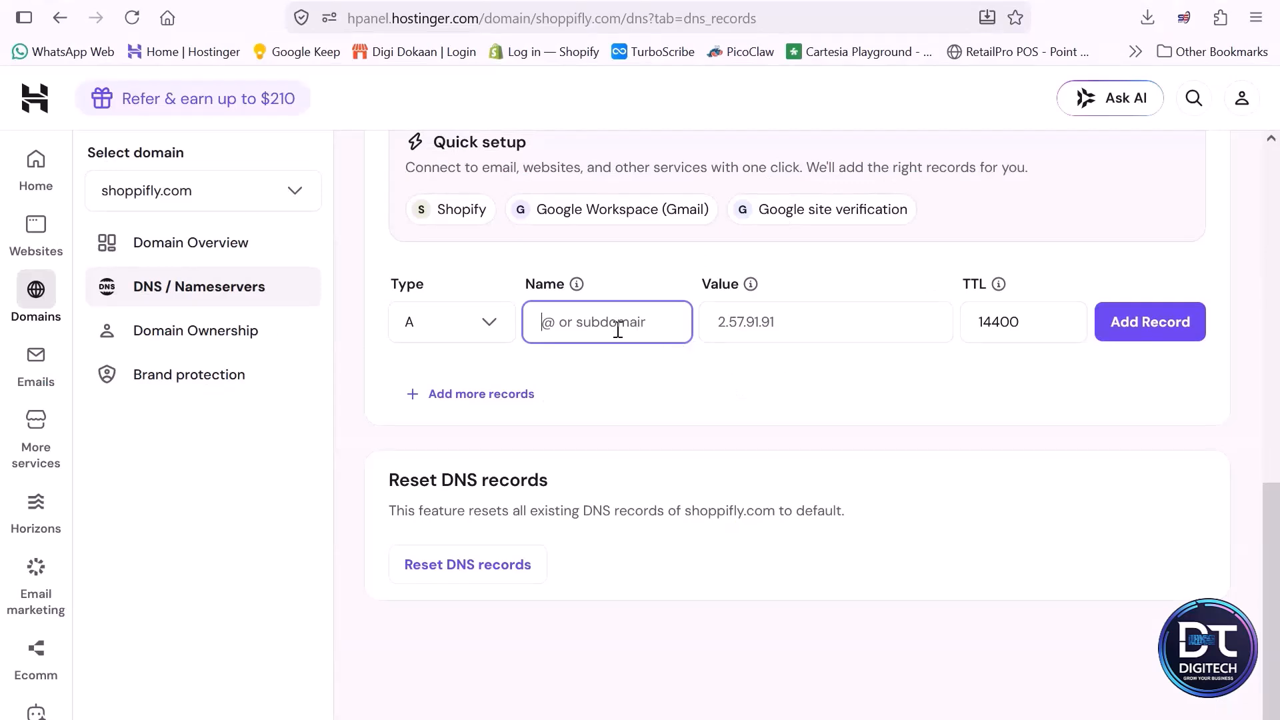
pyautogui.write('@')
pyautogui.click(830, 331)
pyautogui.hotkey('ctrl', 'v')
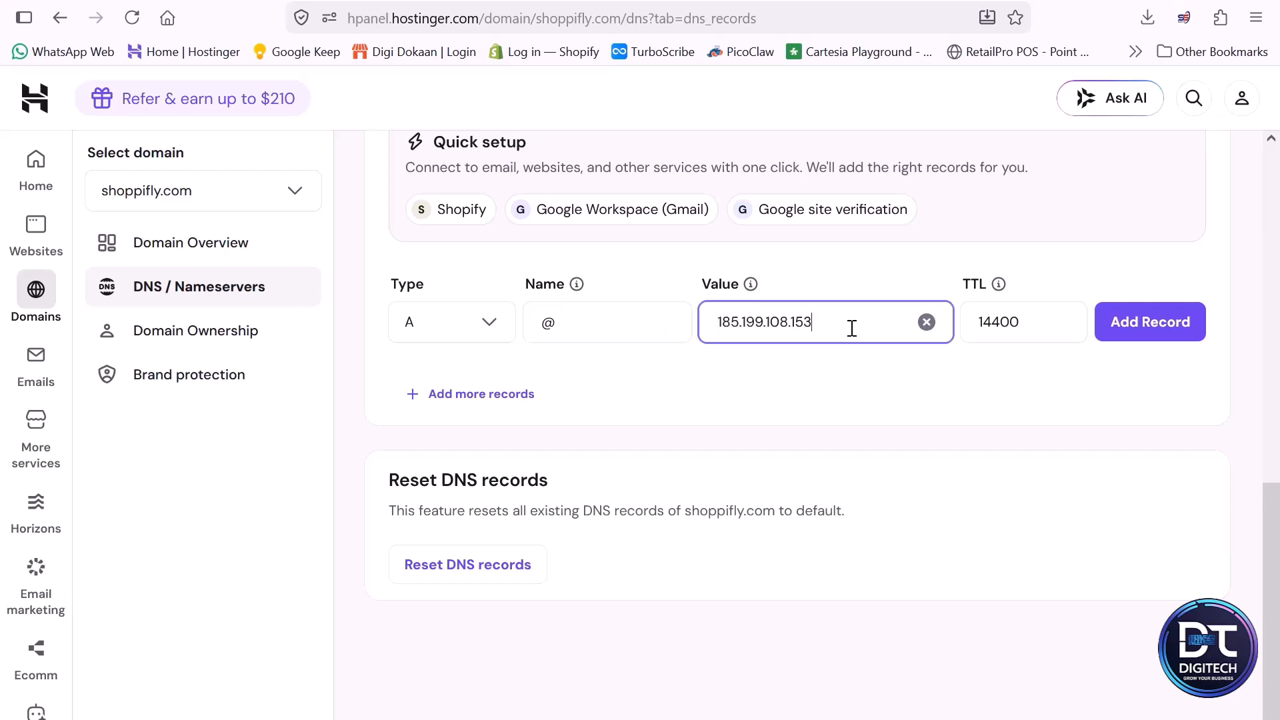
pyautogui.click(1198, 331)
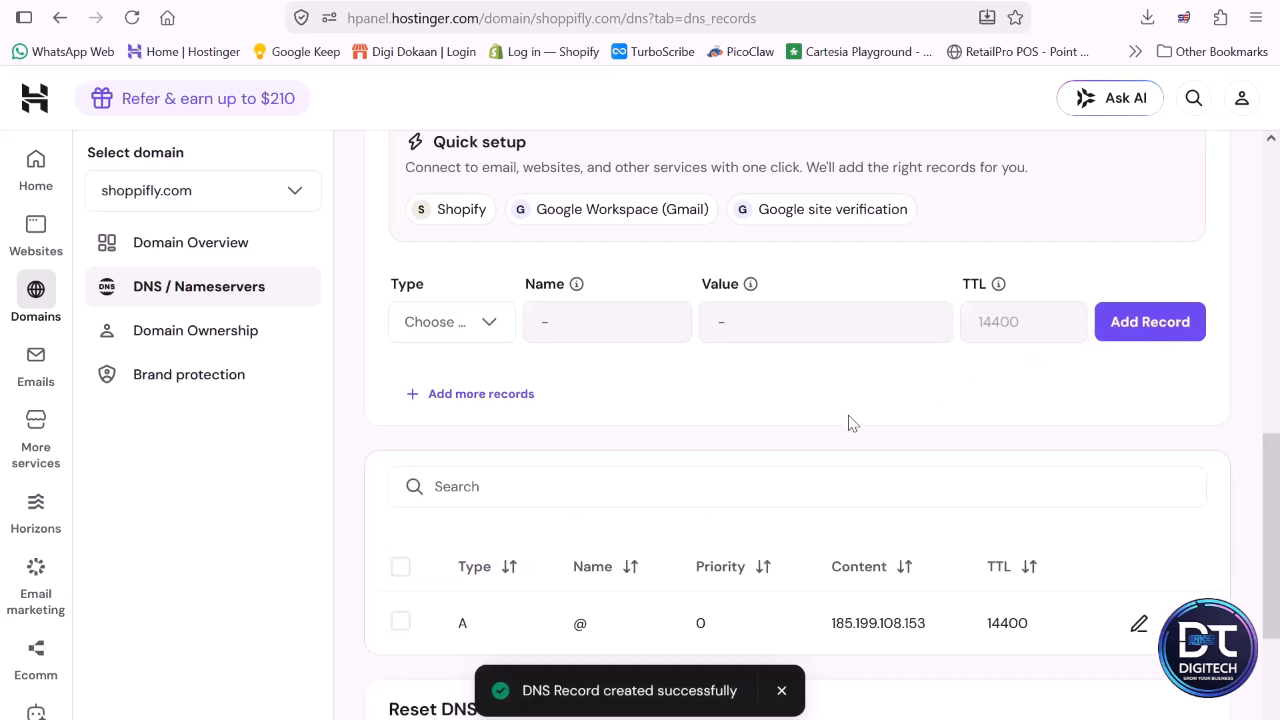
# - Add a second A record with name @ and value 185.199.109.153 copied from the GitHub docs, confirming the additional record
pyautogui.hotkey('alt', 'Tab')
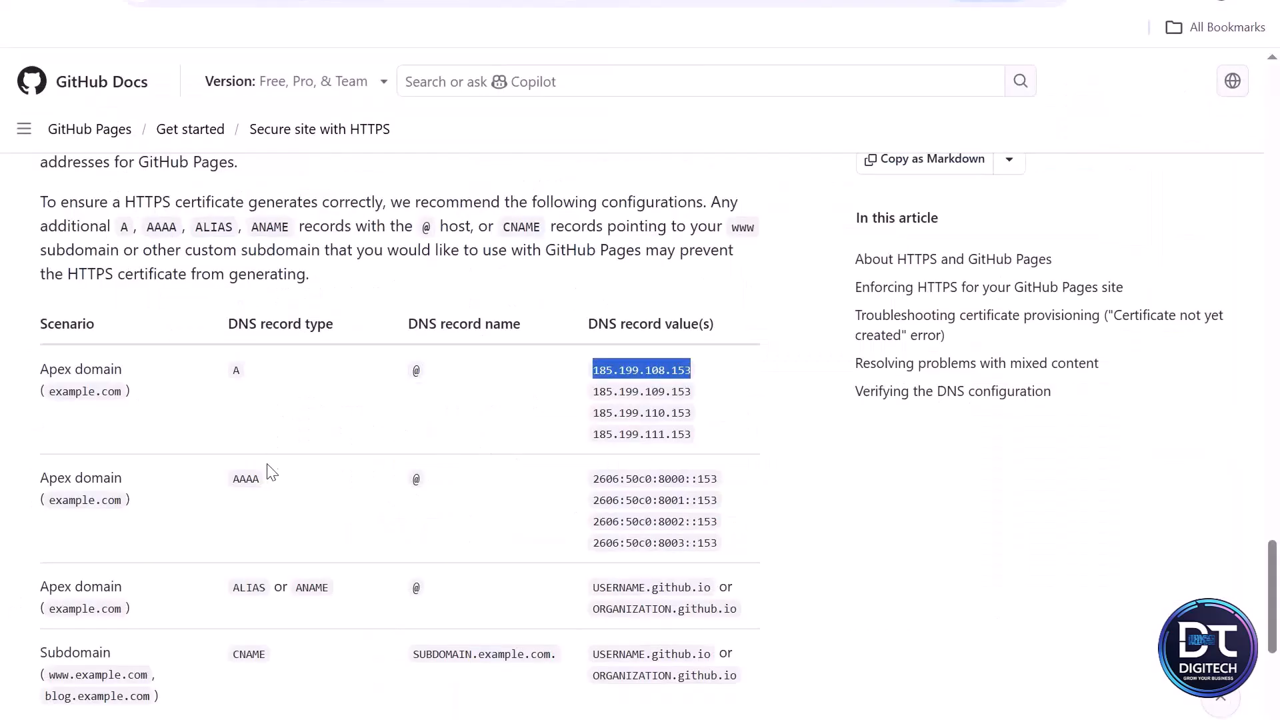
pyautogui.moveTo(591, 392); pyautogui.dragTo(694, 404)
pyautogui.hotkey('ctrl', 'c')
pyautogui.hotkey('alt', 'Tab')
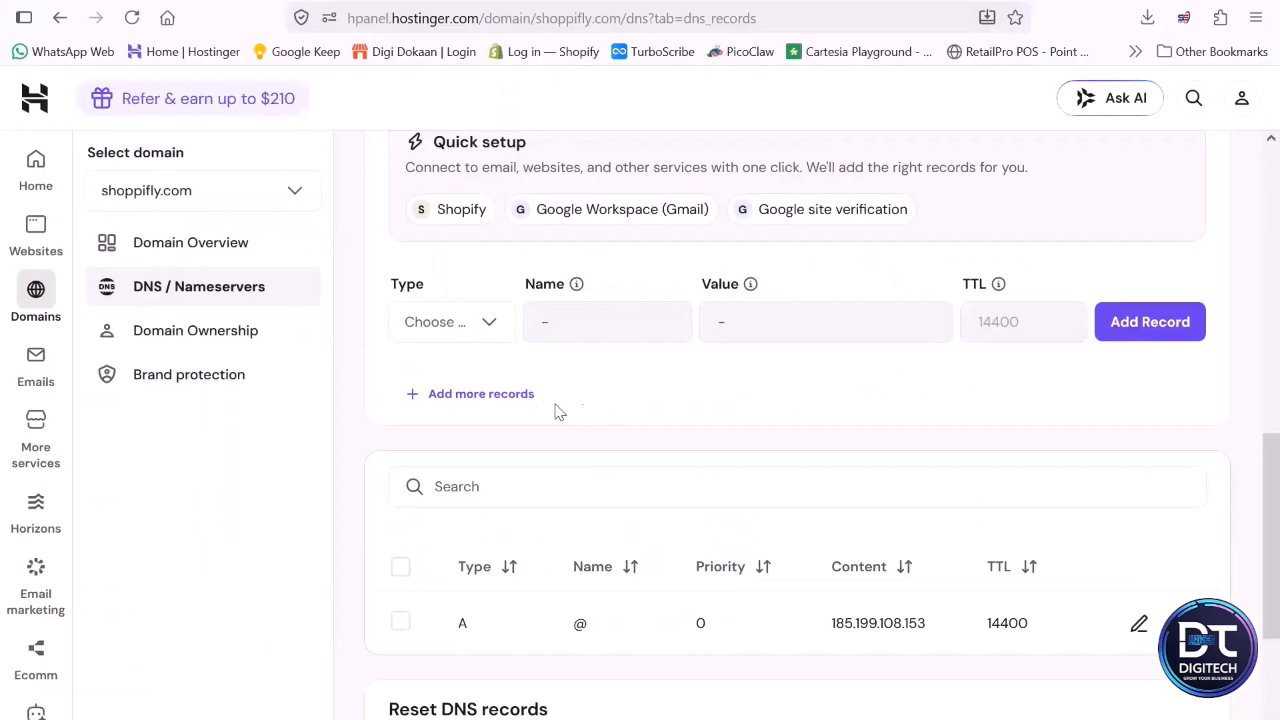
pyautogui.click(490, 333)
pyautogui.click(475, 382)
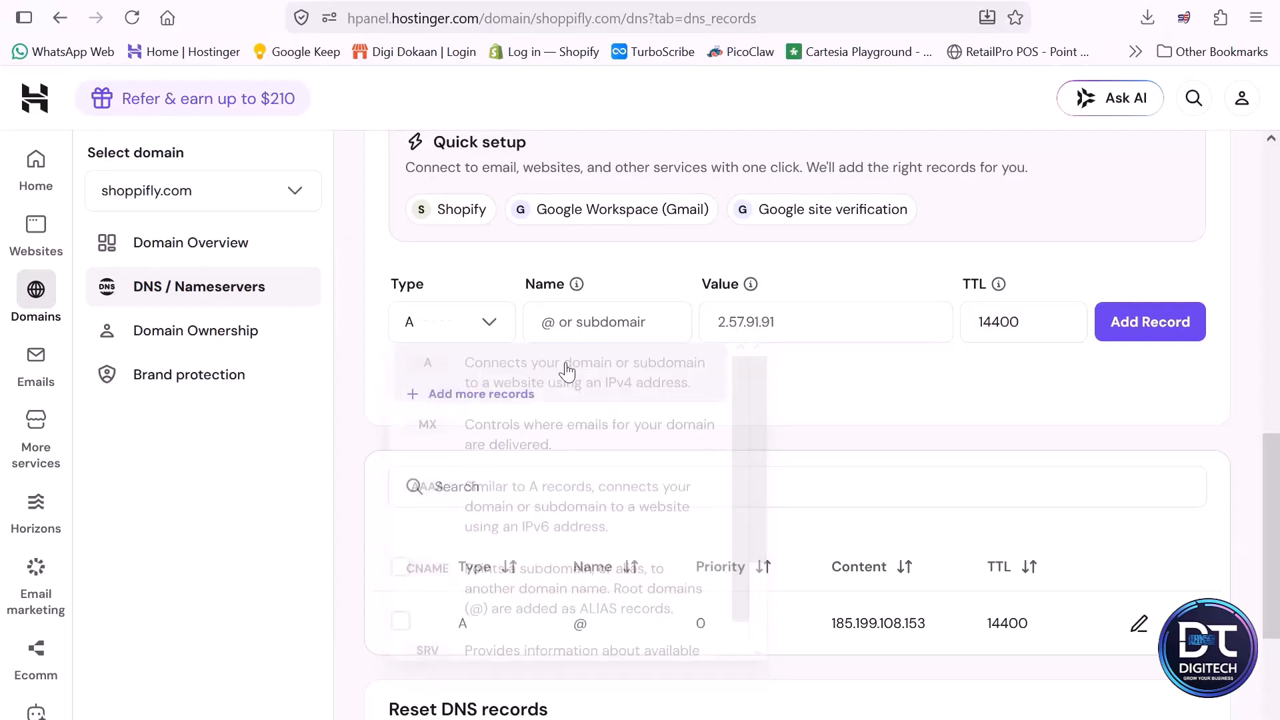
pyautogui.click(621, 322)
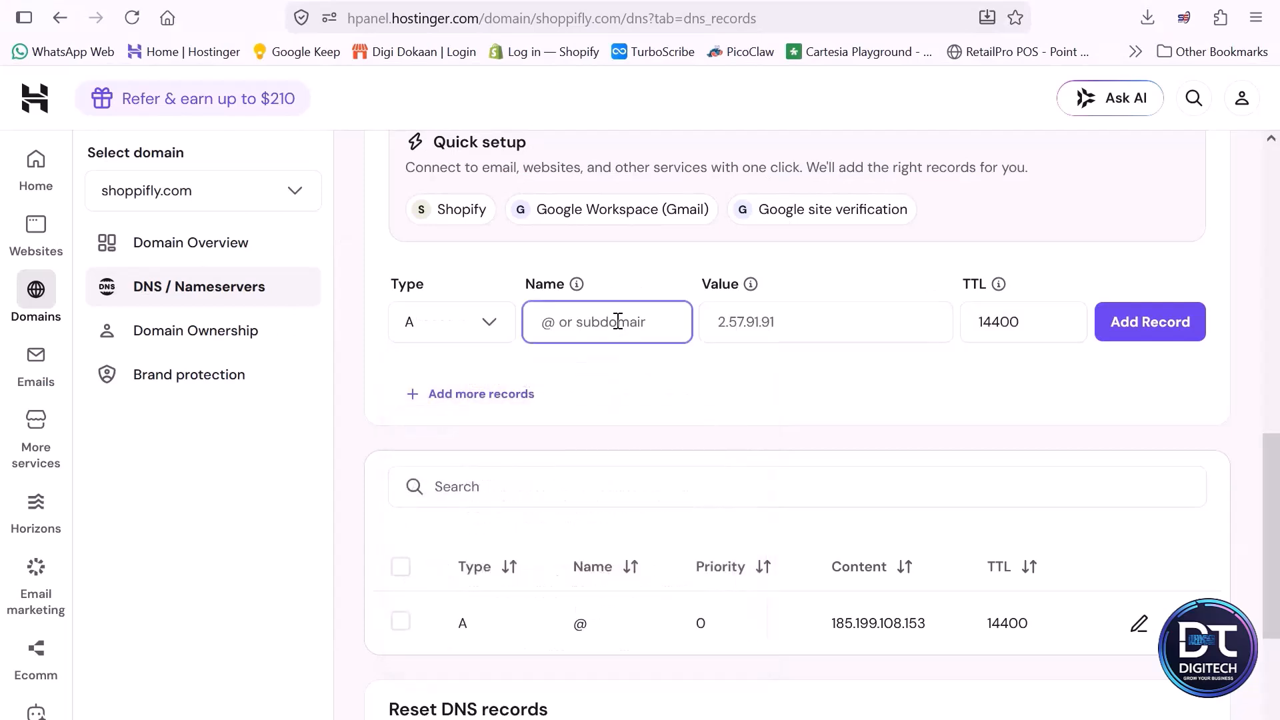
pyautogui.write('@')
pyautogui.click(758, 339)
pyautogui.hotkey('ctrl', 'v')
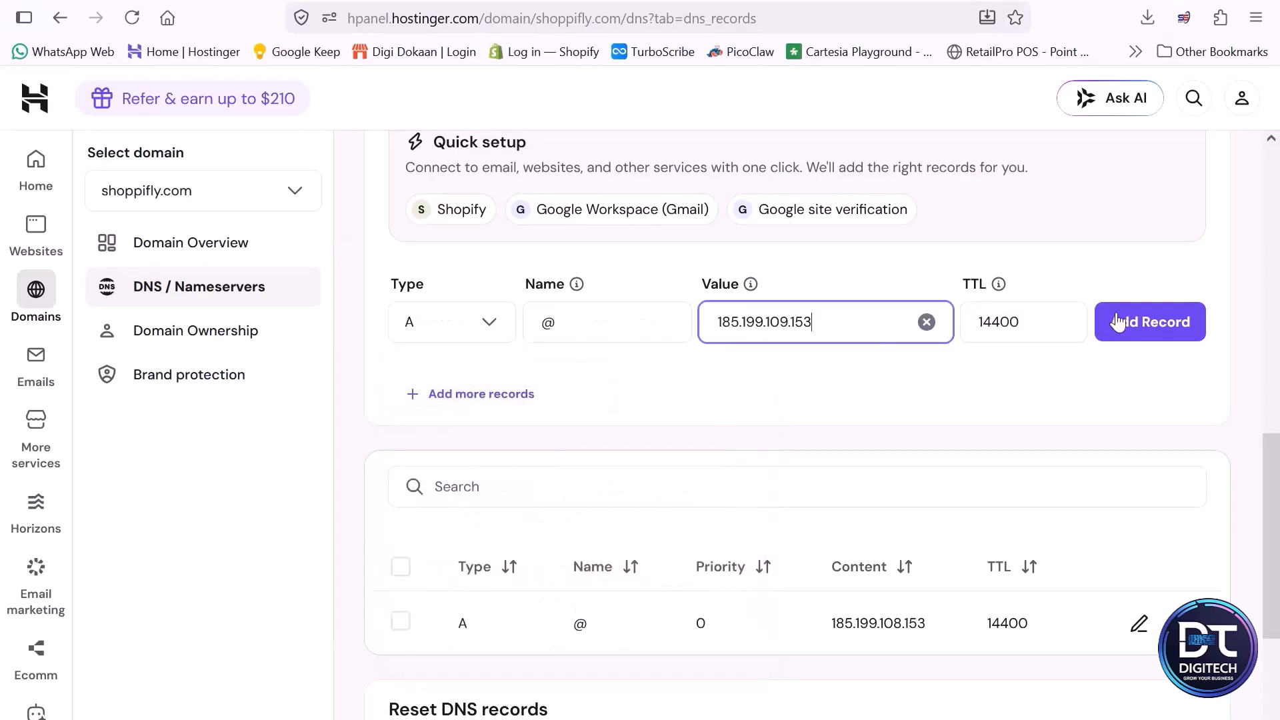
pyautogui.click(1134, 322)
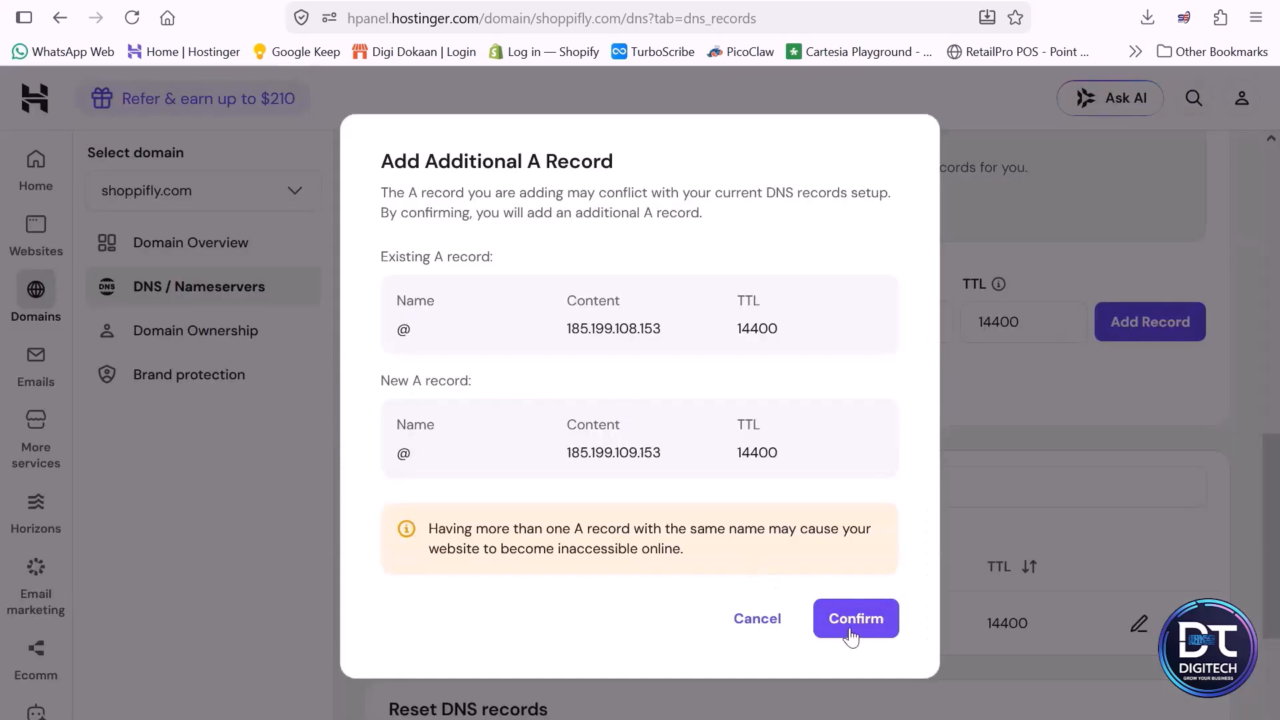
pyautogui.click(851, 632)
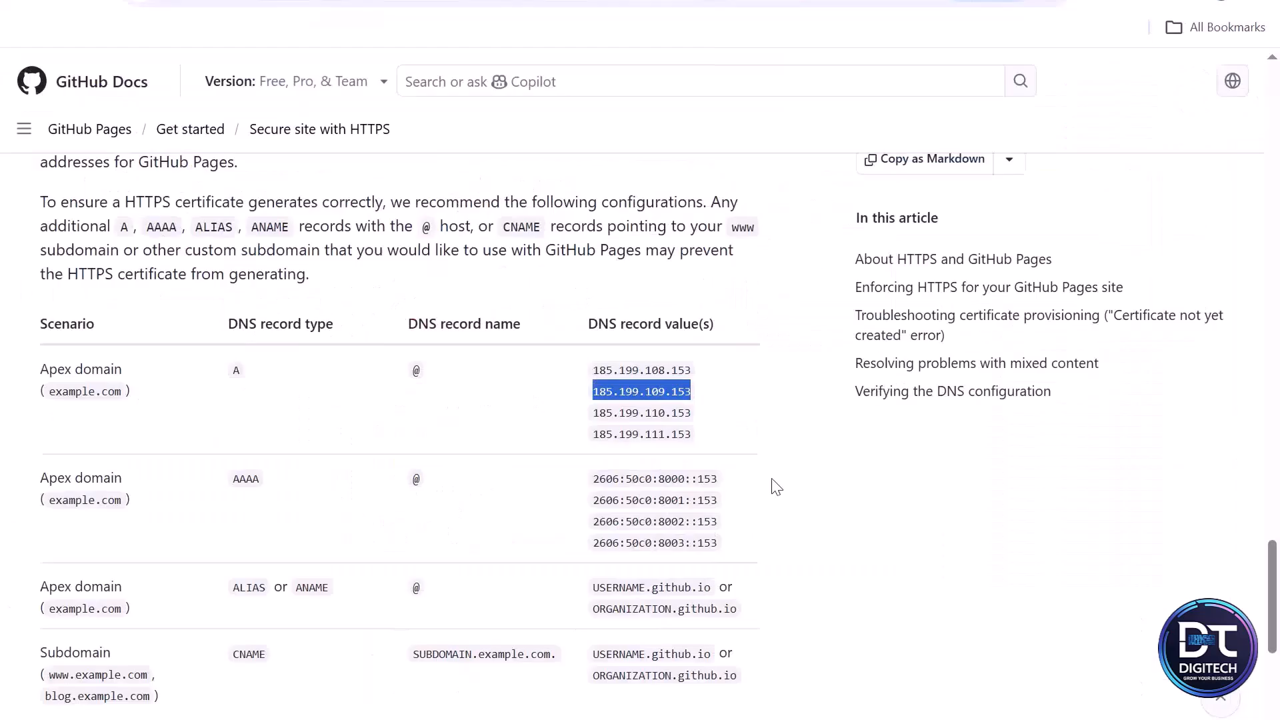
# - Add a third A record for @ with value 185.199.110.153 and confirm it
pyautogui.moveTo(696, 413); pyautogui.dragTo(593, 412)
pyautogui.hotkey('ctrl', 'c')
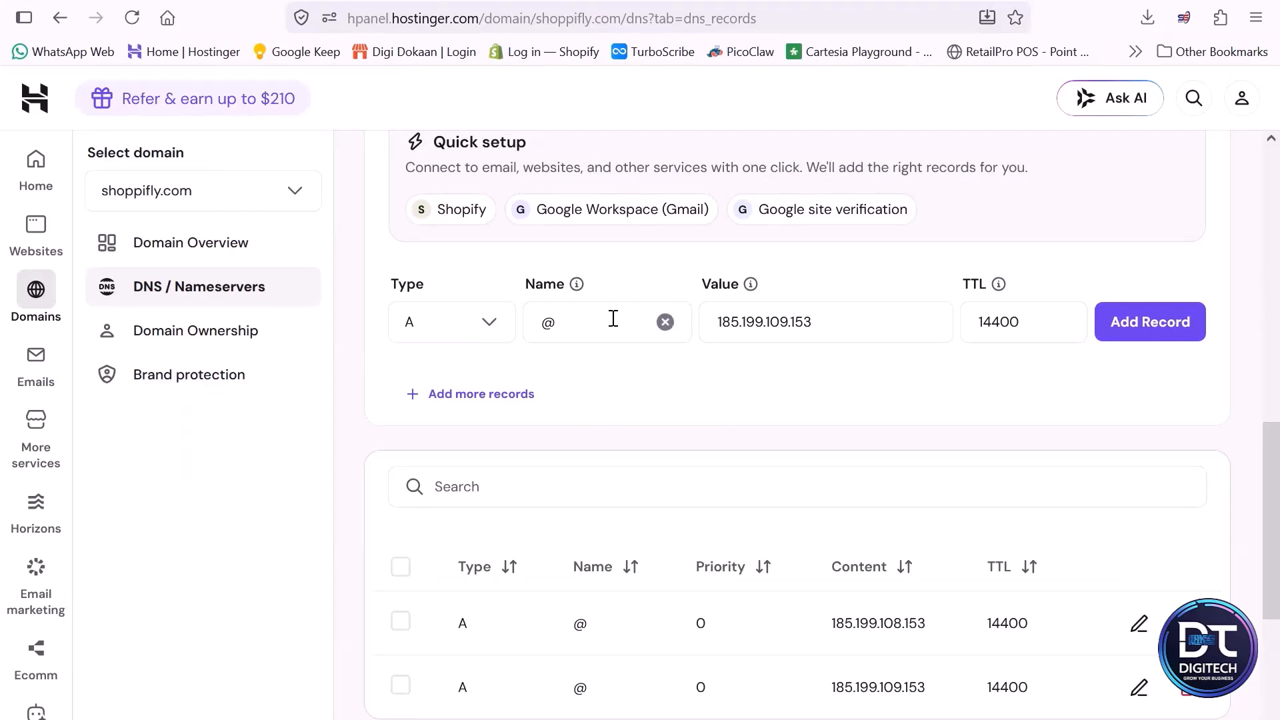
pyautogui.doubleClick(844, 316)
pyautogui.hotkey('ctrl', 'v')
pyautogui.click(1192, 329)
pyautogui.click(858, 655)
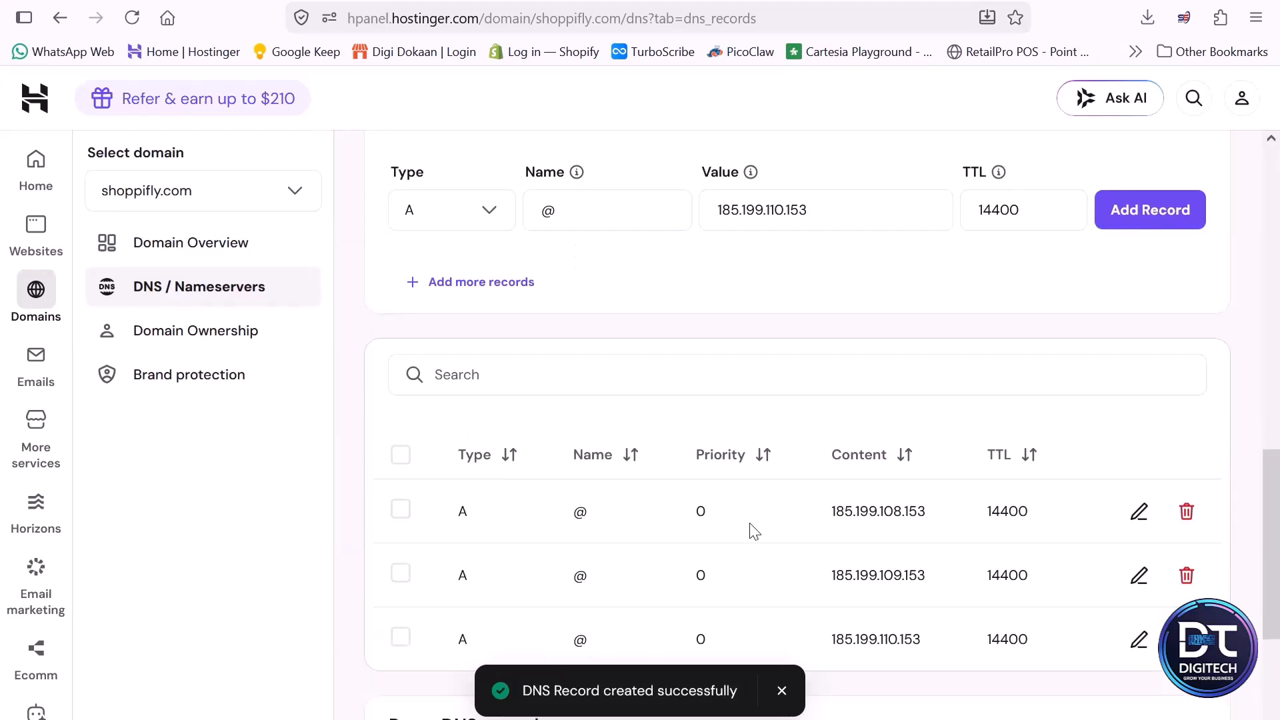
# - Copy 185.199.111.153 from the GitHub docs and add it as a fourth A record for @, confirming it
pyautogui.hotkey('alt', 'Tab')
pyautogui.moveTo(697, 438); pyautogui.dragTo(592, 437)
pyautogui.hotkey('ctrl', 'c')
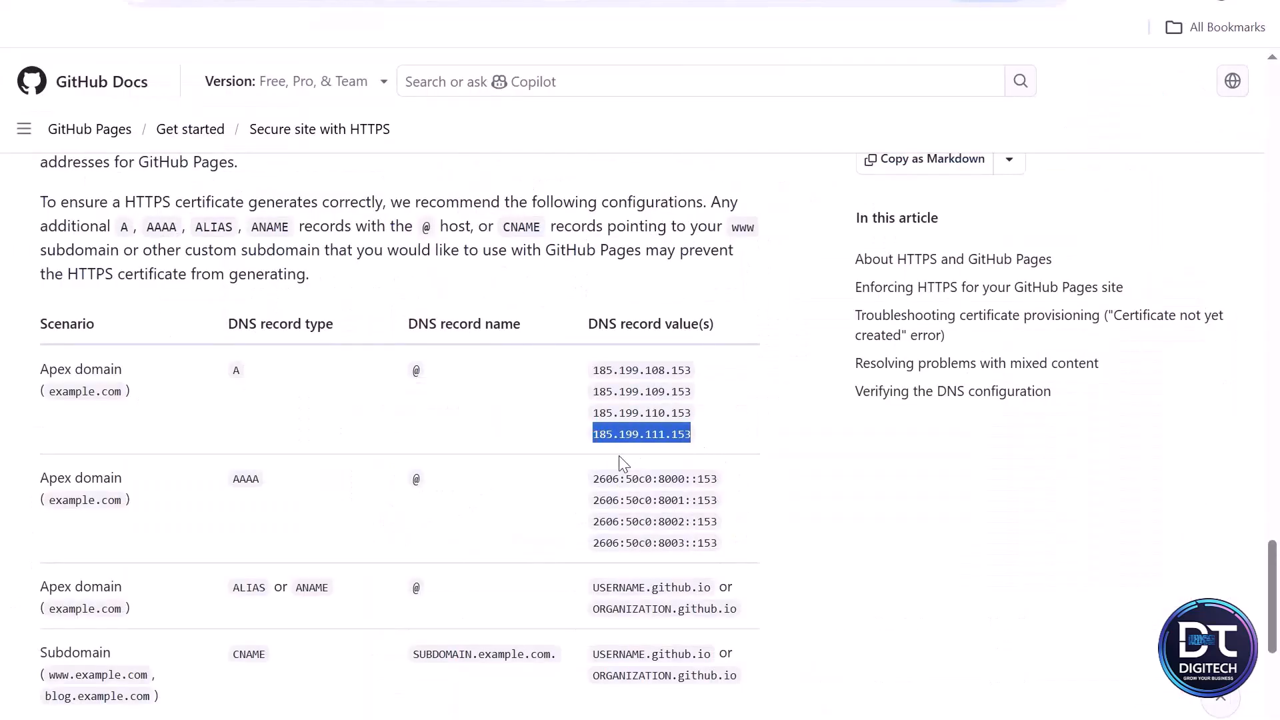
pyautogui.hotkey('alt', 'Tab')
pyautogui.click(843, 322)
pyautogui.hotkey('ctrl', 'a')
pyautogui.hotkey('ctrl', 'v')
pyautogui.click(1158, 327)
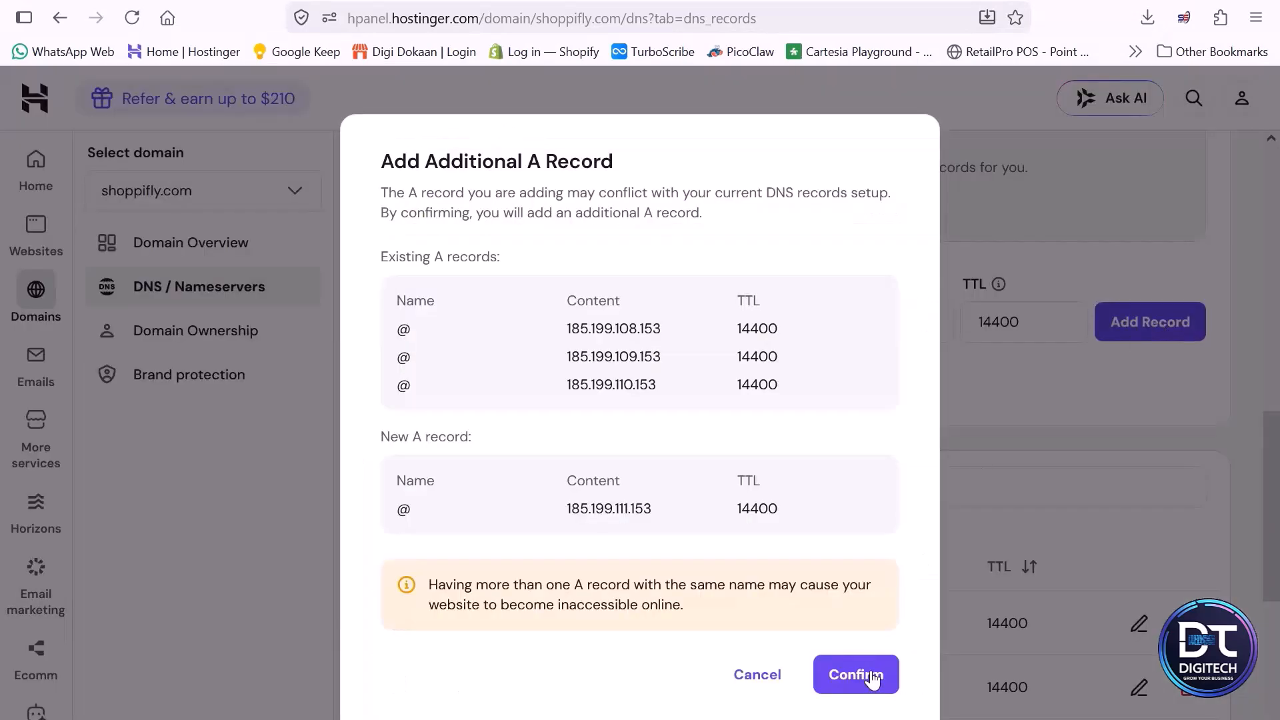
pyautogui.click(872, 676)
# - Check the docs' CNAME recommendation for subdomains and copy the site's github.io URL from the repository's Pages settings
pyautogui.scroll(-2, 867, 507)
pyautogui.scroll(1, 874, 513)
pyautogui.hotkey('alt', 'Tab')
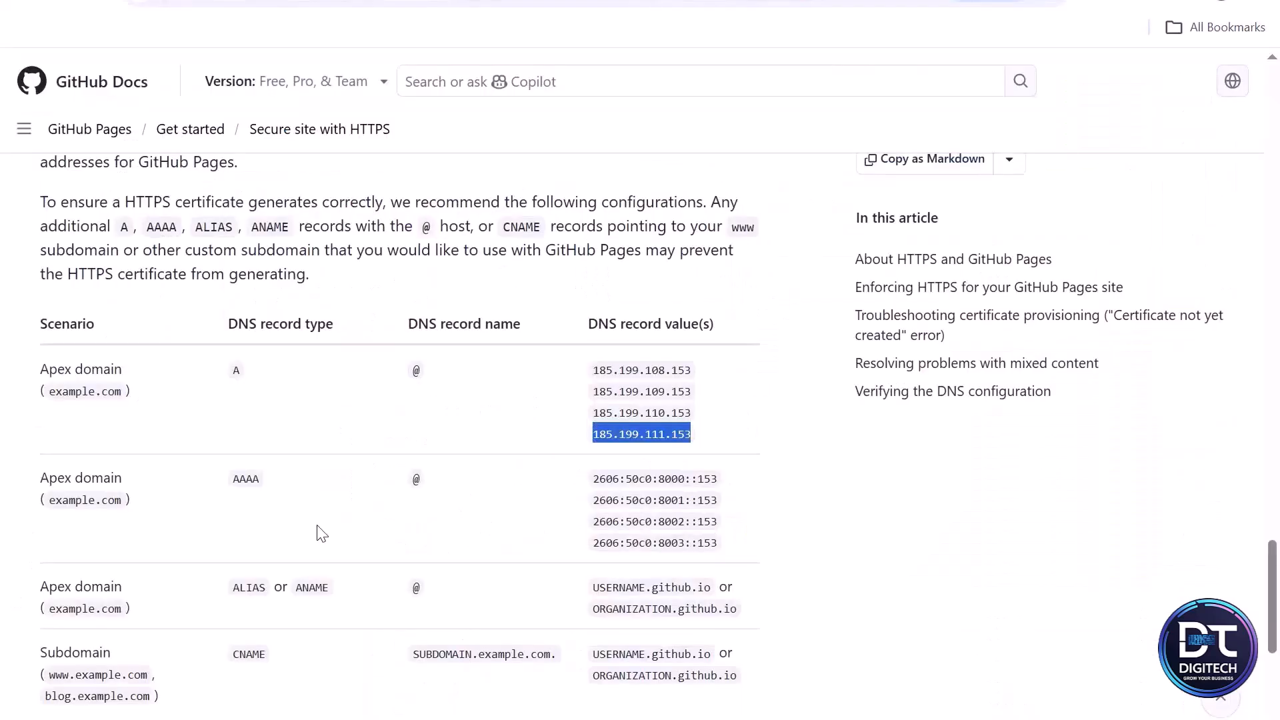
pyautogui.scroll(-1, 360, 541)
pyautogui.scroll(-1, 363, 539)
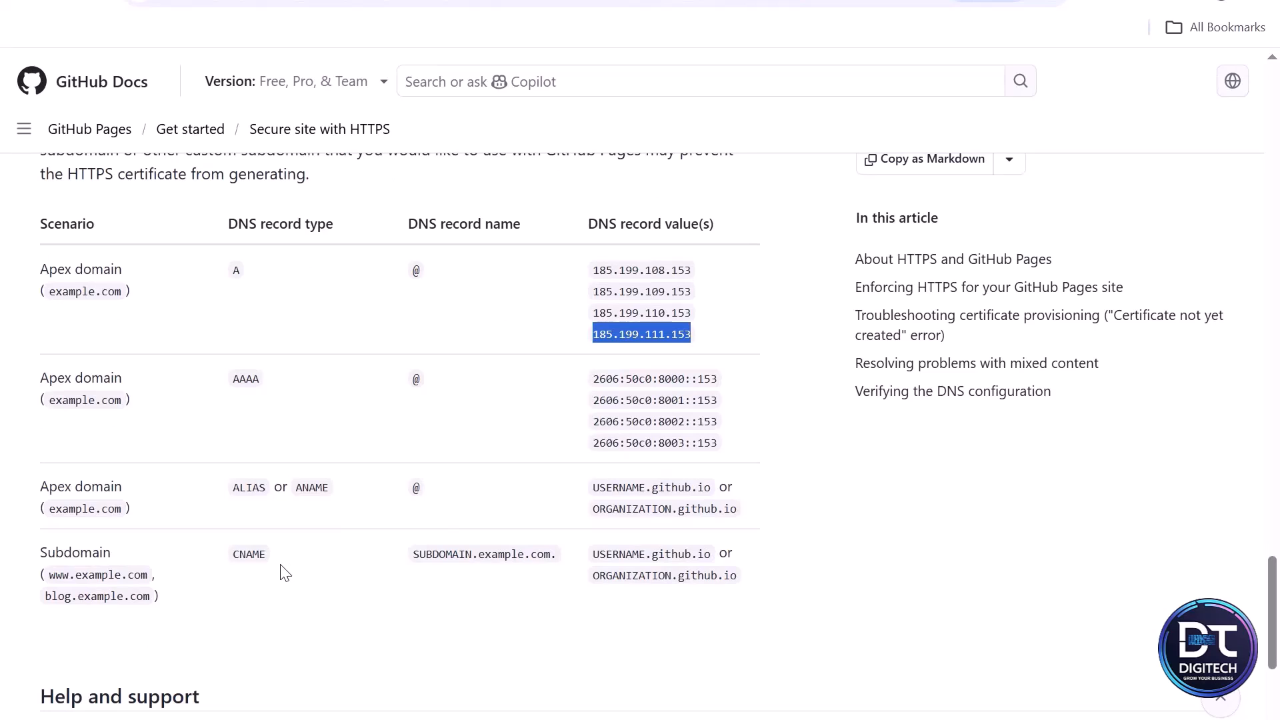
pyautogui.doubleClick(248, 555)
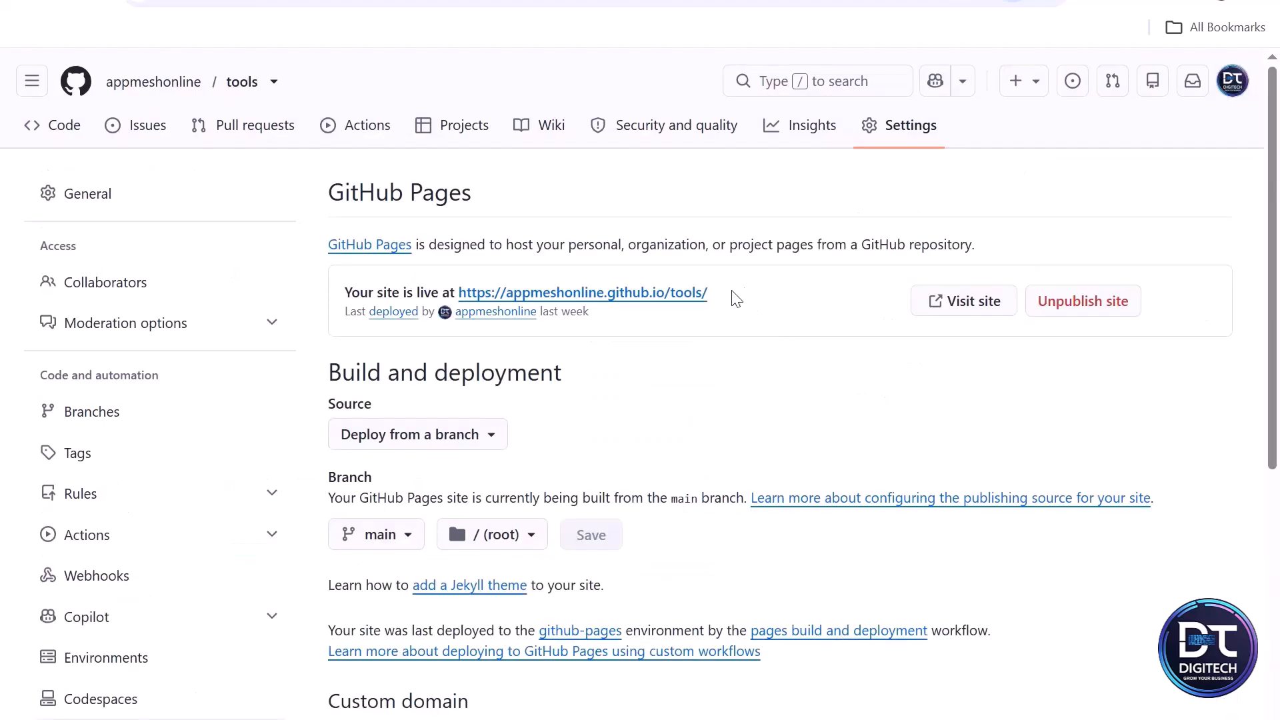
pyautogui.moveTo(728, 297); pyautogui.dragTo(510, 295)
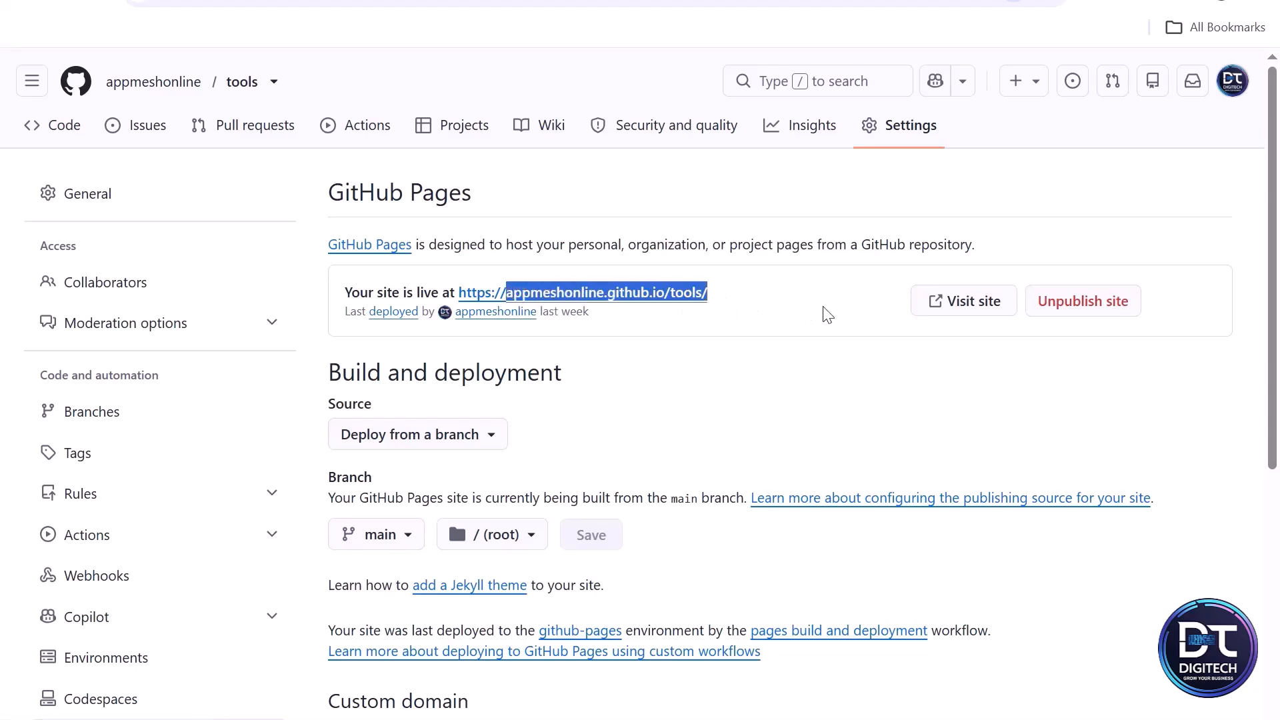
pyautogui.hotkey('alt', 'Tab')
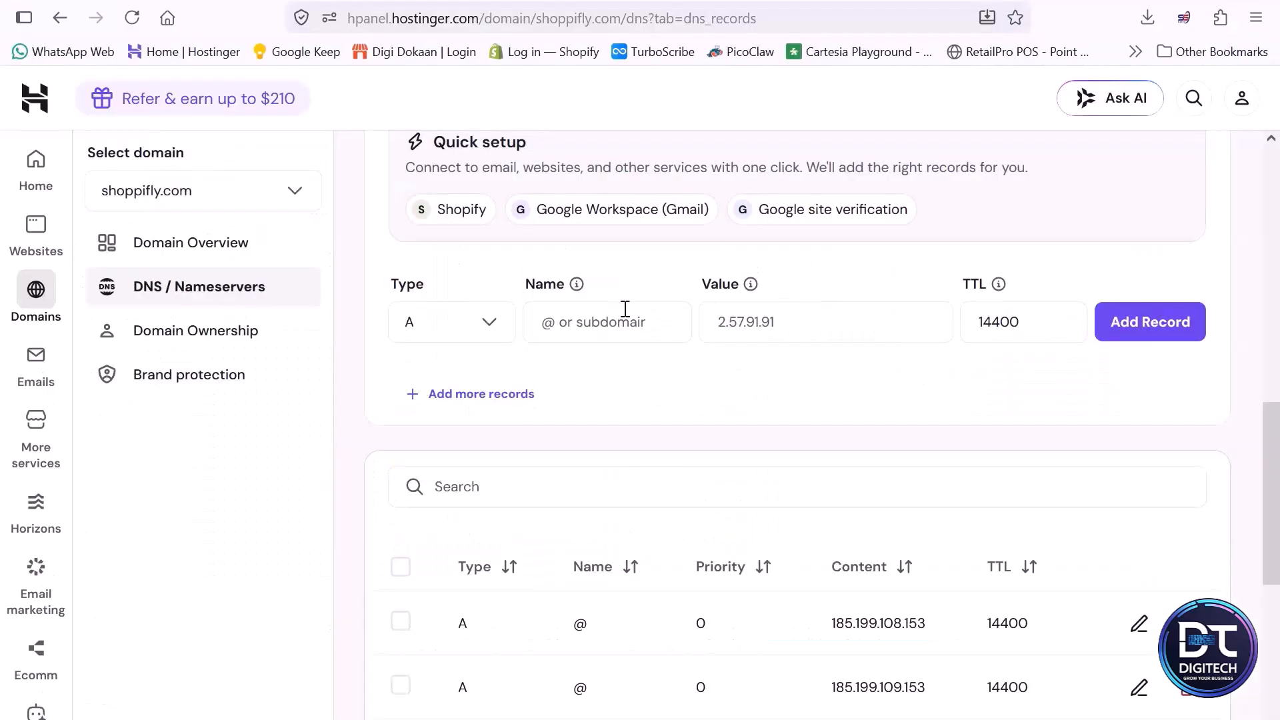
# - Set up a CNAME record named www targeting the pasted GitHub Pages URL and try to add it
pyautogui.click(473, 342)
pyautogui.click(478, 578)
pyautogui.click(613, 322)
pyautogui.write('w')
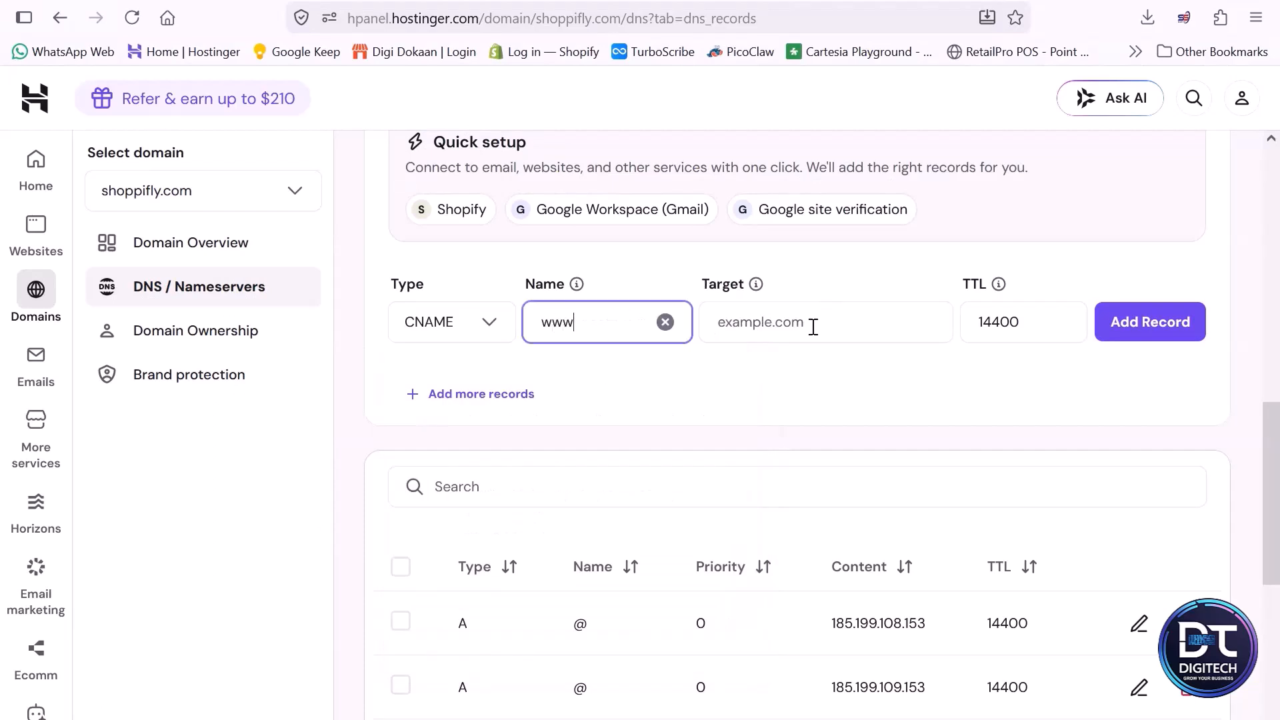
pyautogui.write('ww')
pyautogui.click(813, 327)
pyautogui.hotkey('ctrl', 'v')
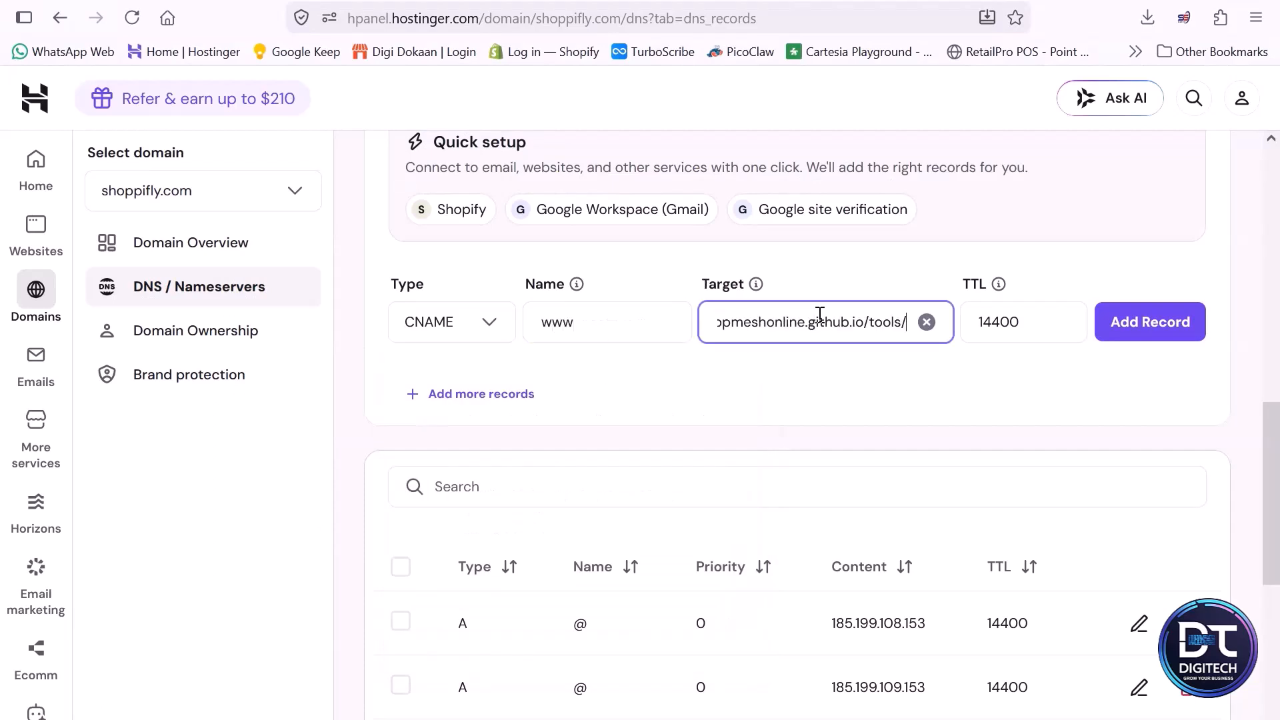
pyautogui.click(1150, 322)
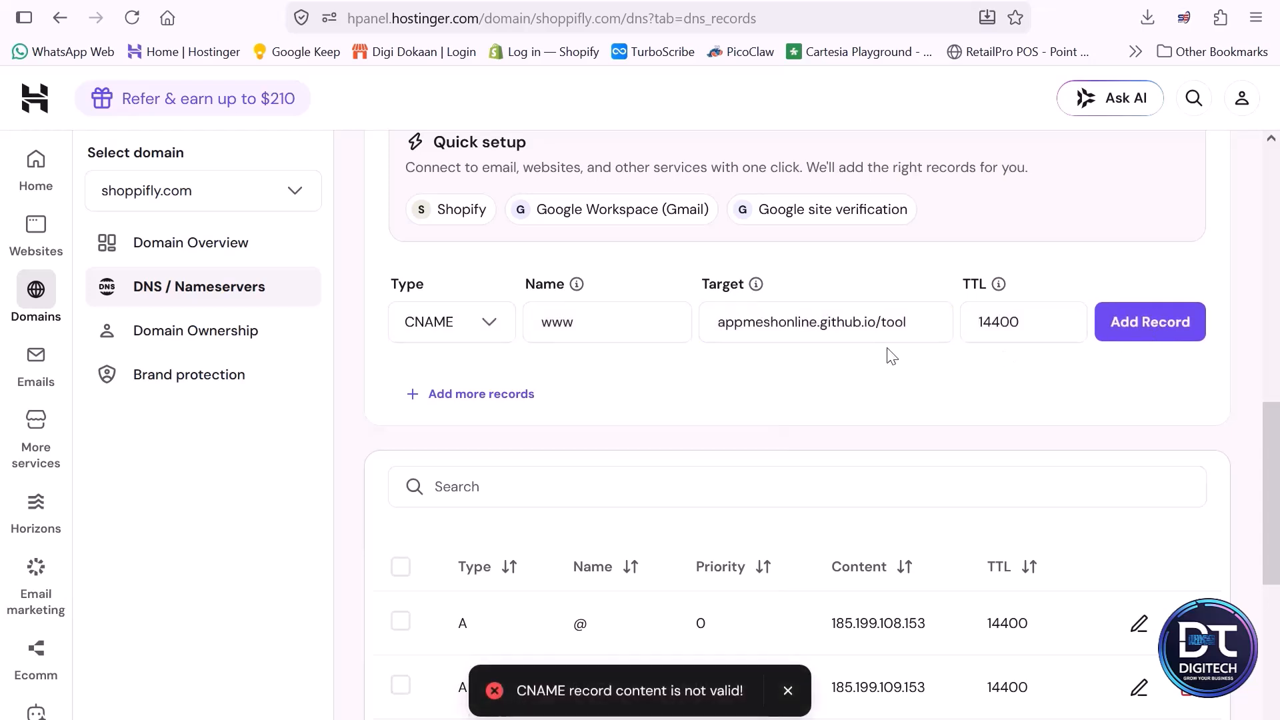
# - Shorten the CNAME target to appmeshonline.github.io and add the record
pyautogui.click(865, 330)
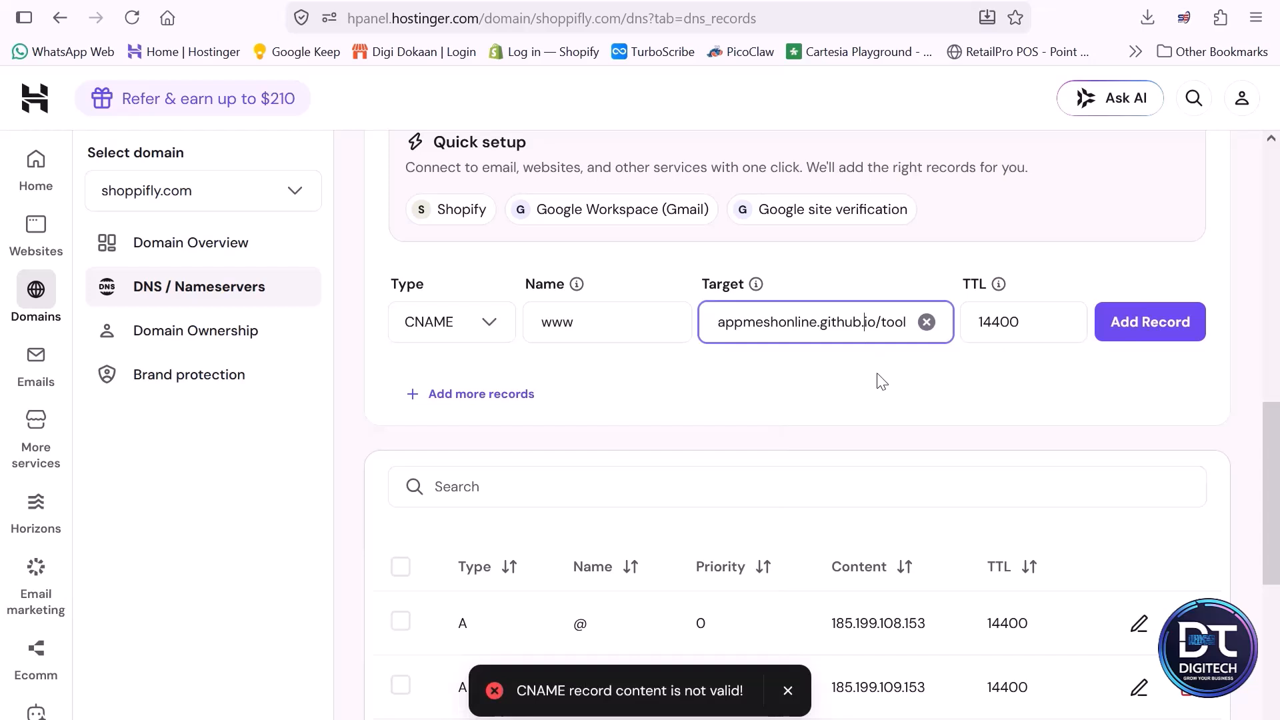
pyautogui.press('End')
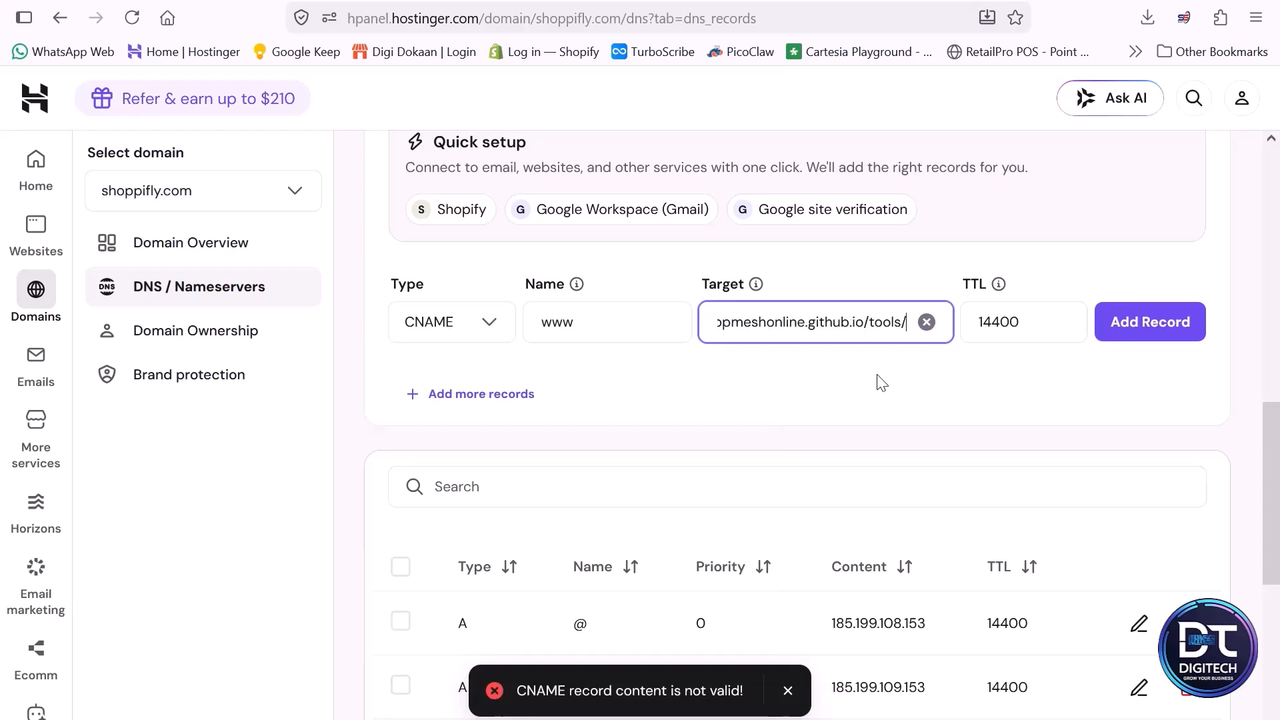
pyautogui.press('BackSpace')
pyautogui.press('BackSpace')
pyautogui.press('BackSpace')
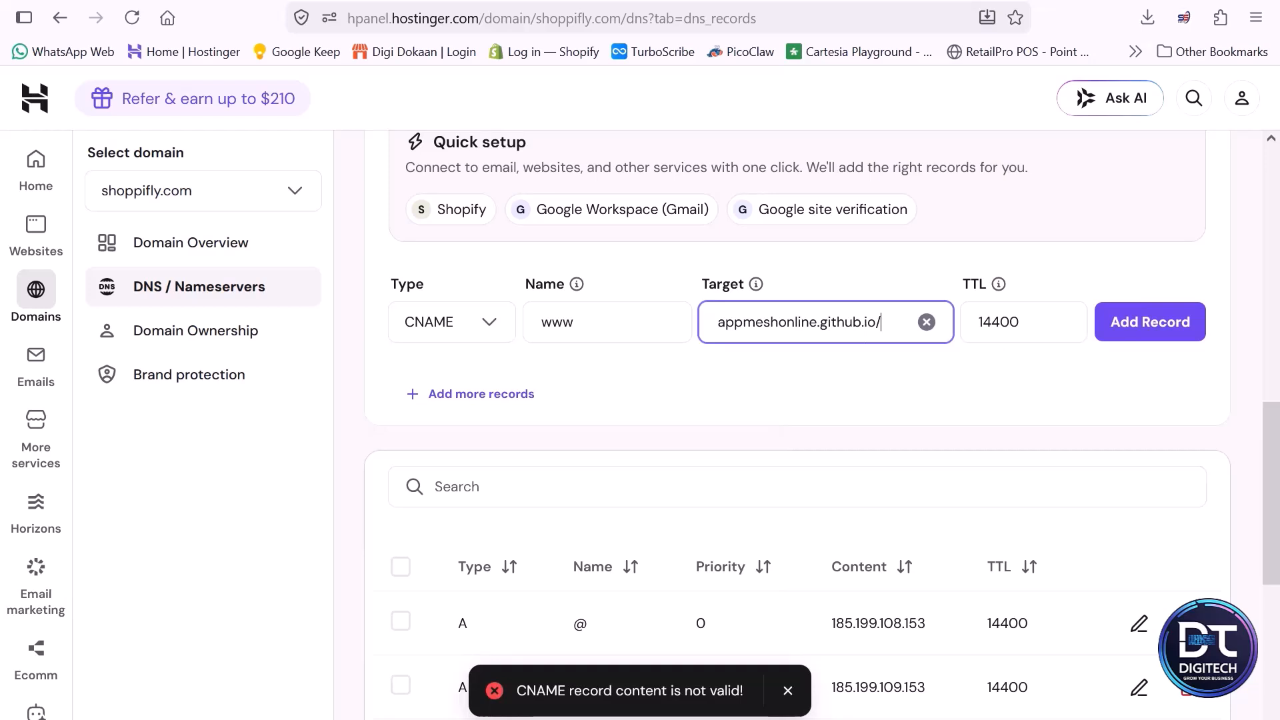
pyautogui.press('BackSpace')
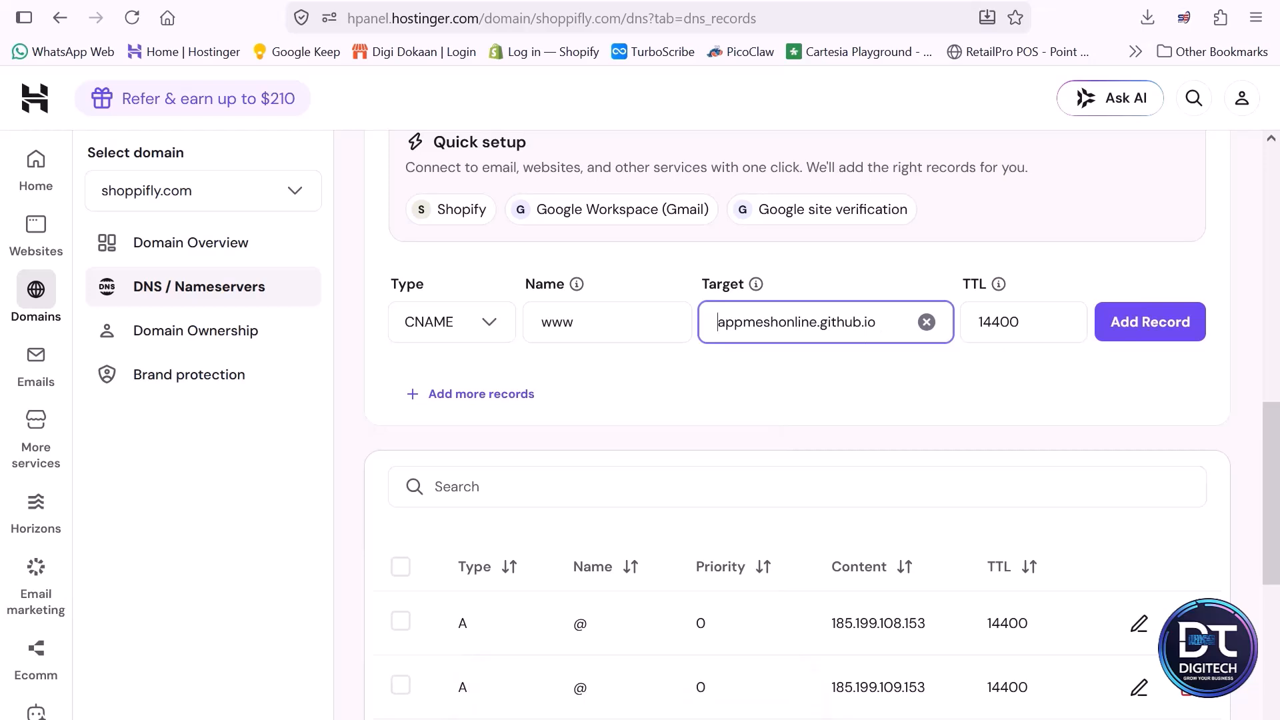
pyautogui.click(1150, 330)
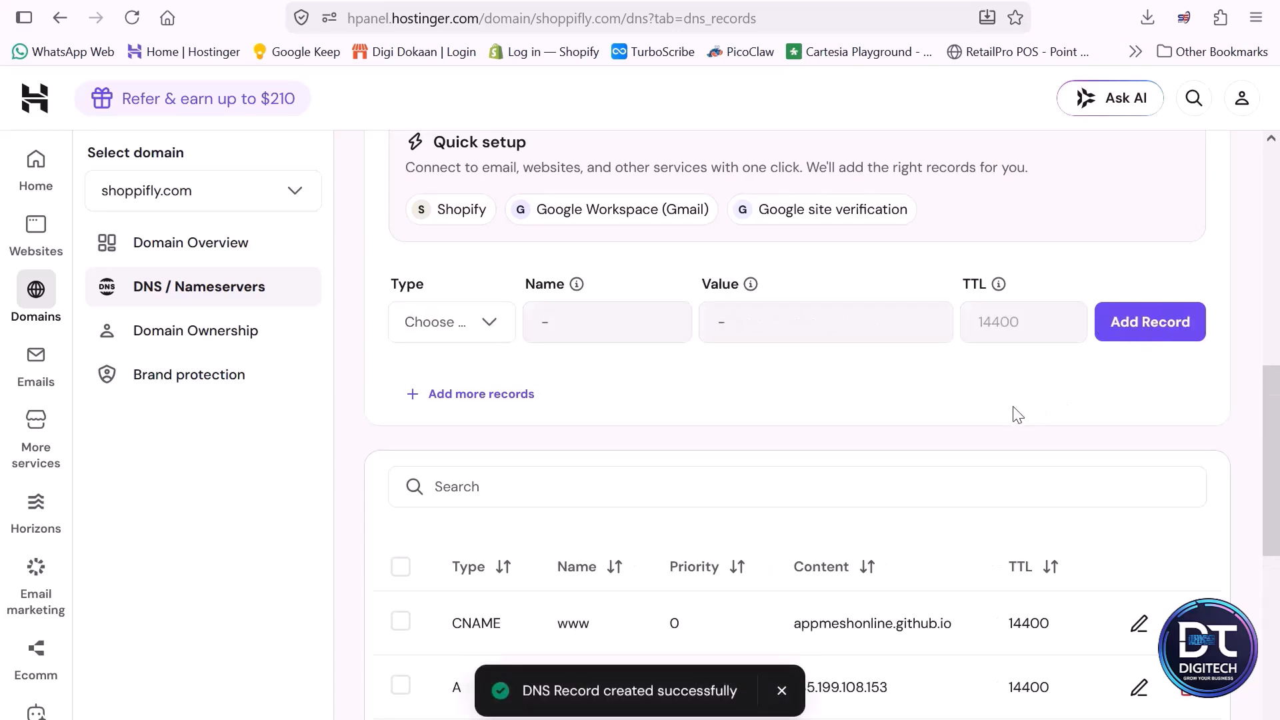
# - Review the domain's complete list of DNS records
pyautogui.scroll(-5, 960, 444)
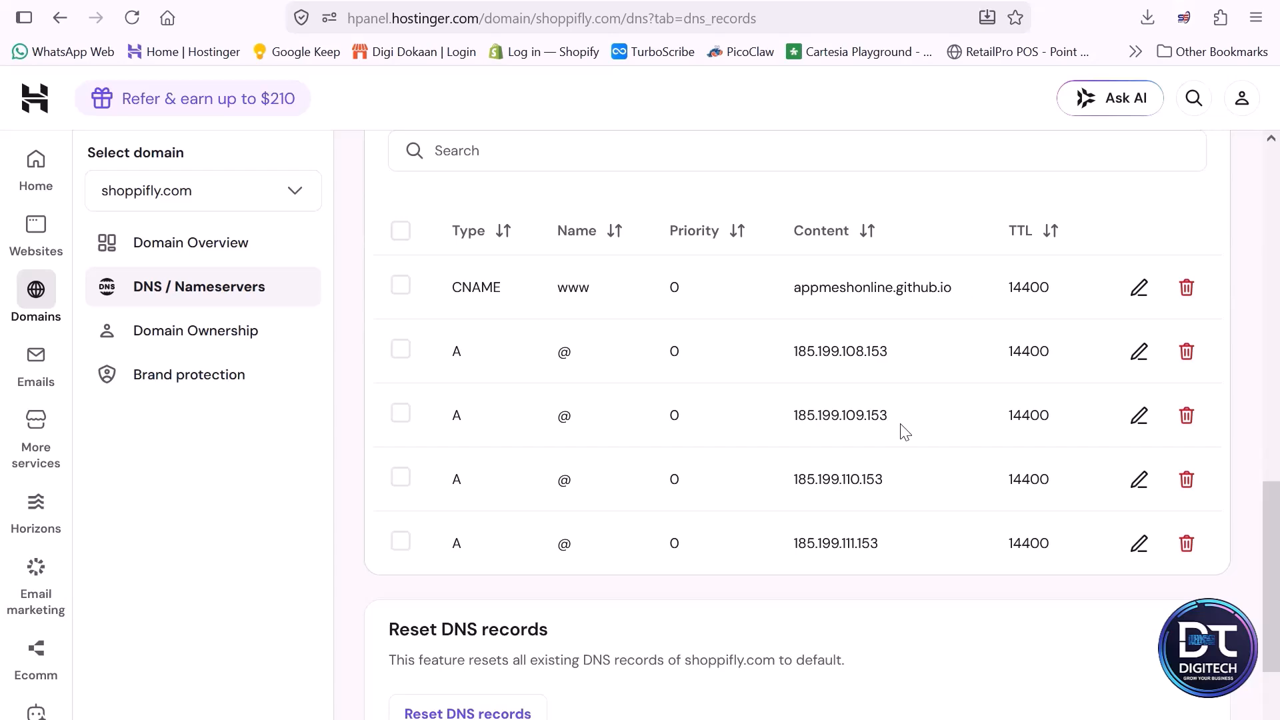
pyautogui.scroll(-2, 905, 432)
pyautogui.scroll(12, 907, 434)
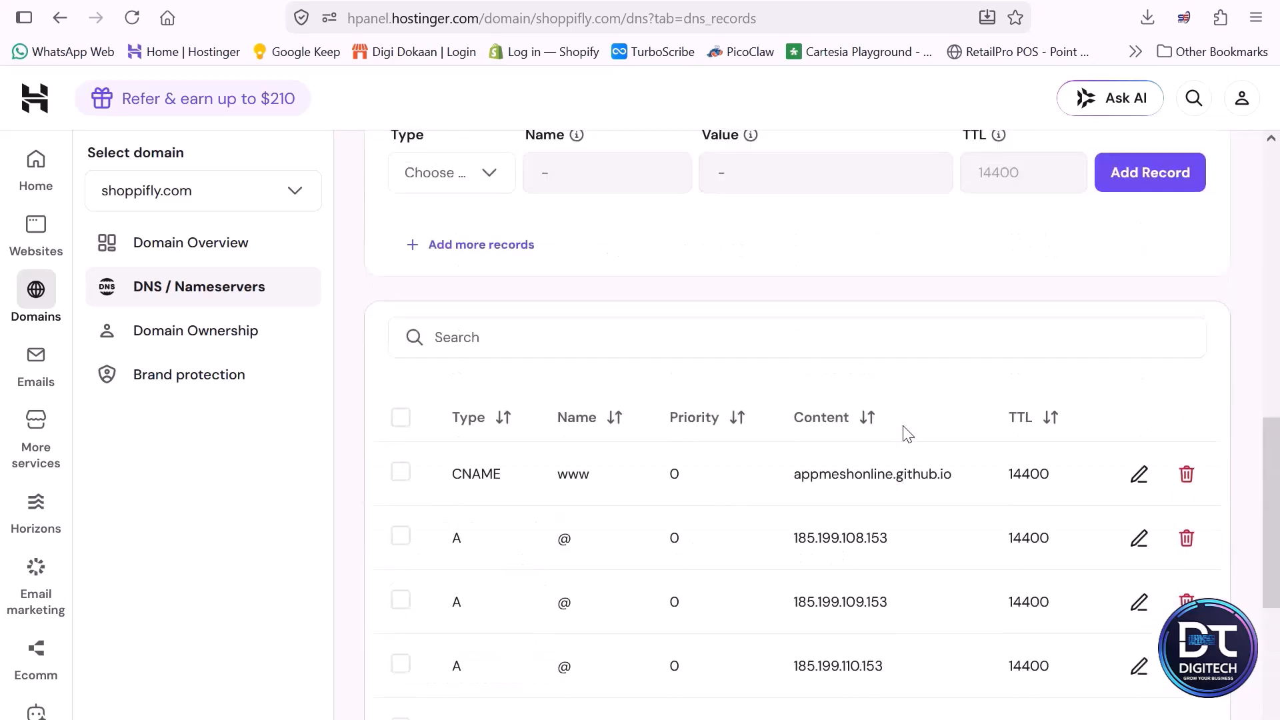
pyautogui.scroll(2, 908, 434)
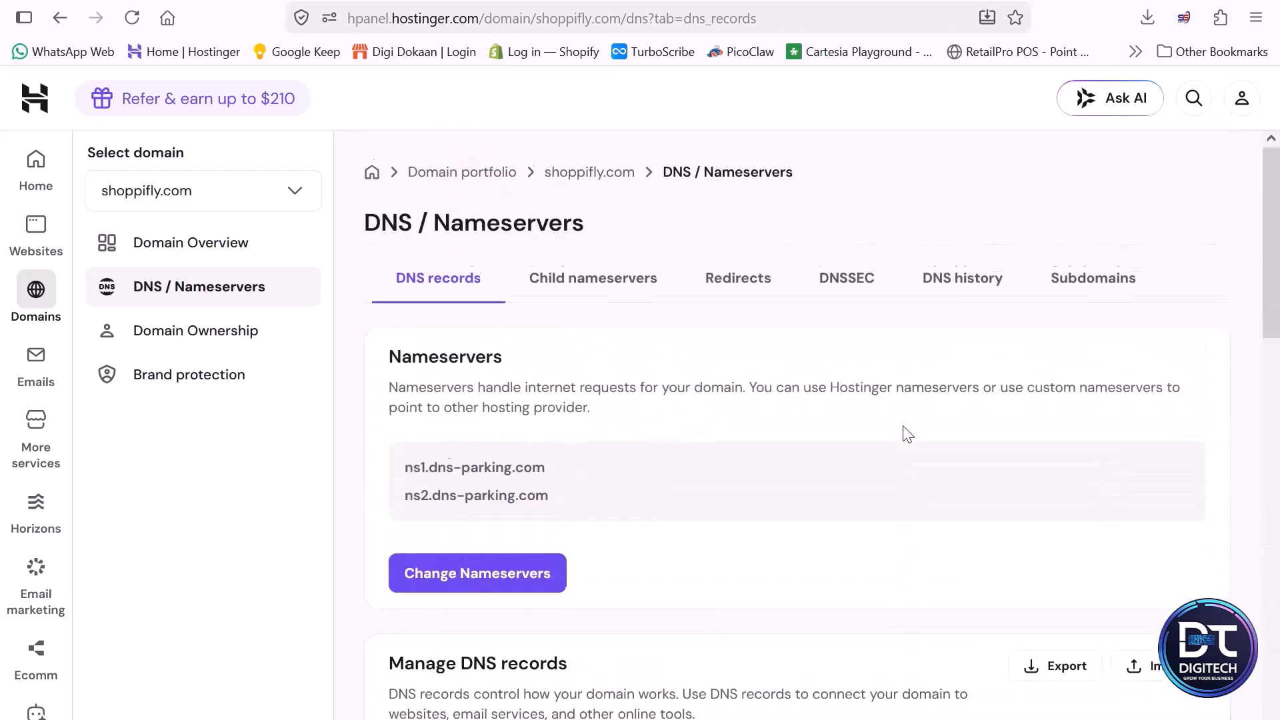
pyautogui.scroll(-2, 980, 460)
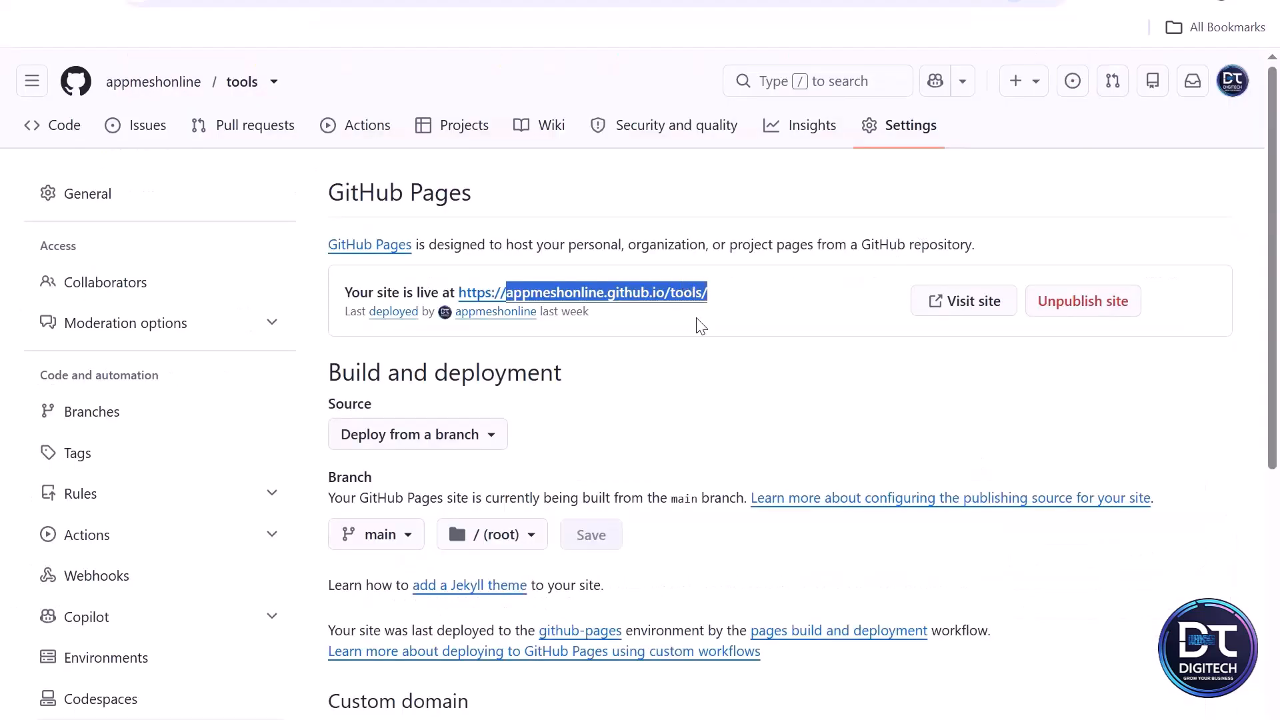
pyautogui.click(807, 335)
pyautogui.scroll(-3, 560, 357)
pyautogui.scroll(-3, 565, 353)
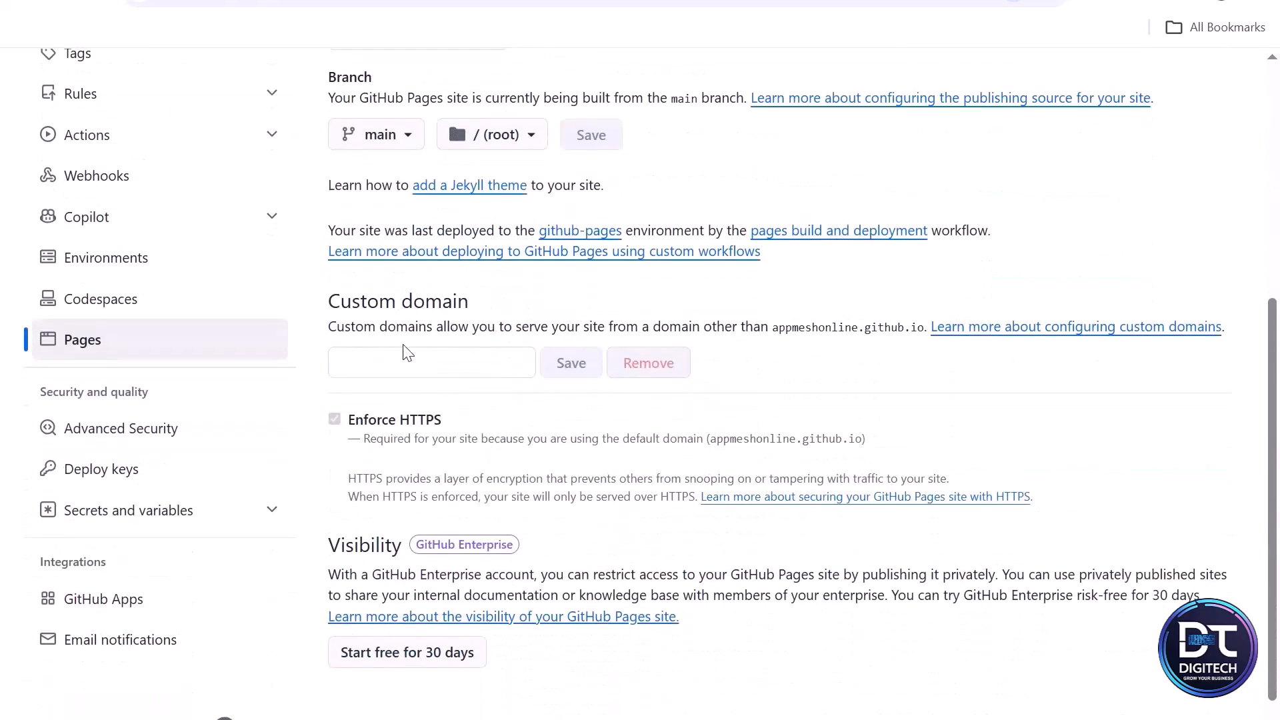
pyautogui.click(408, 365)
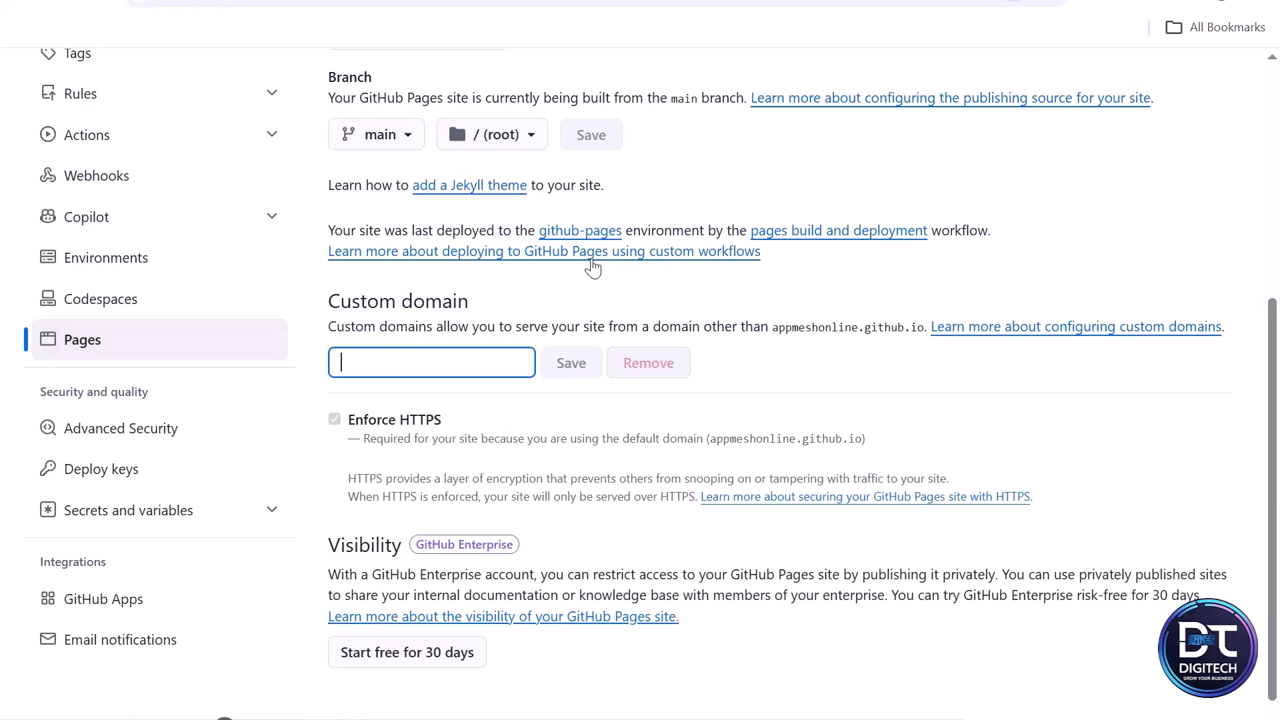
pyautogui.write('www.shoppifly.com')
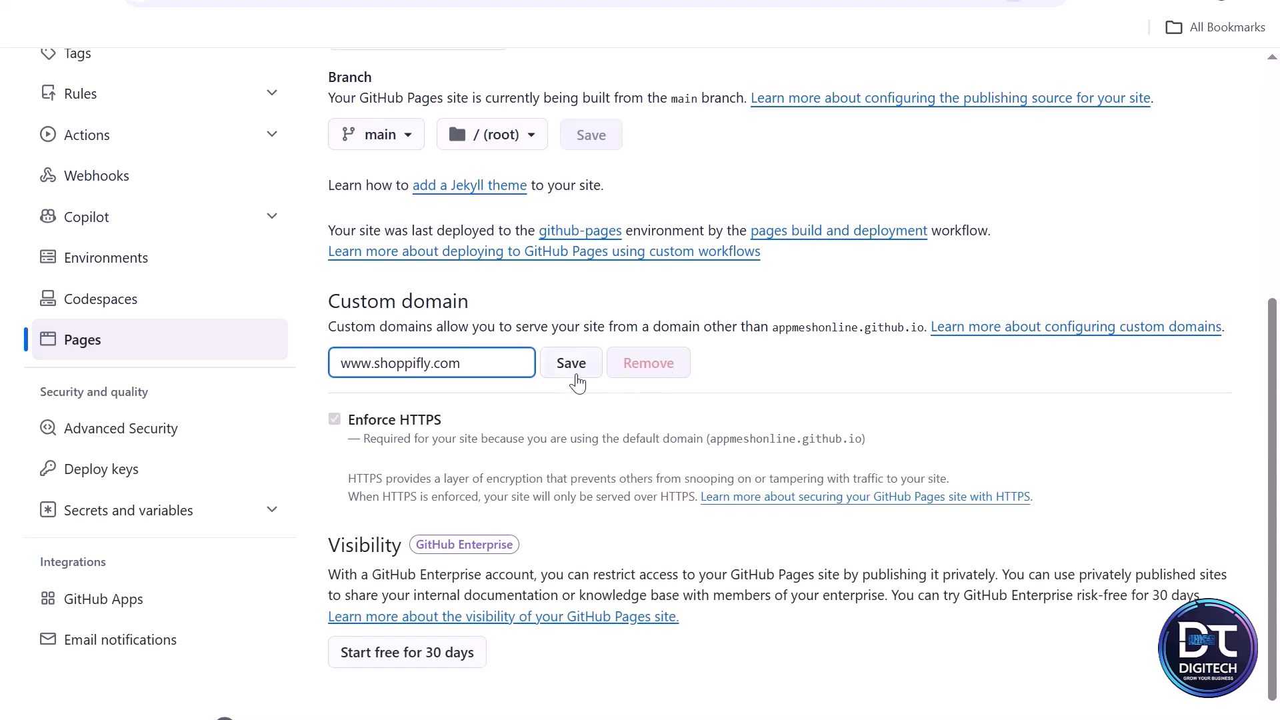
pyautogui.click(576, 376)
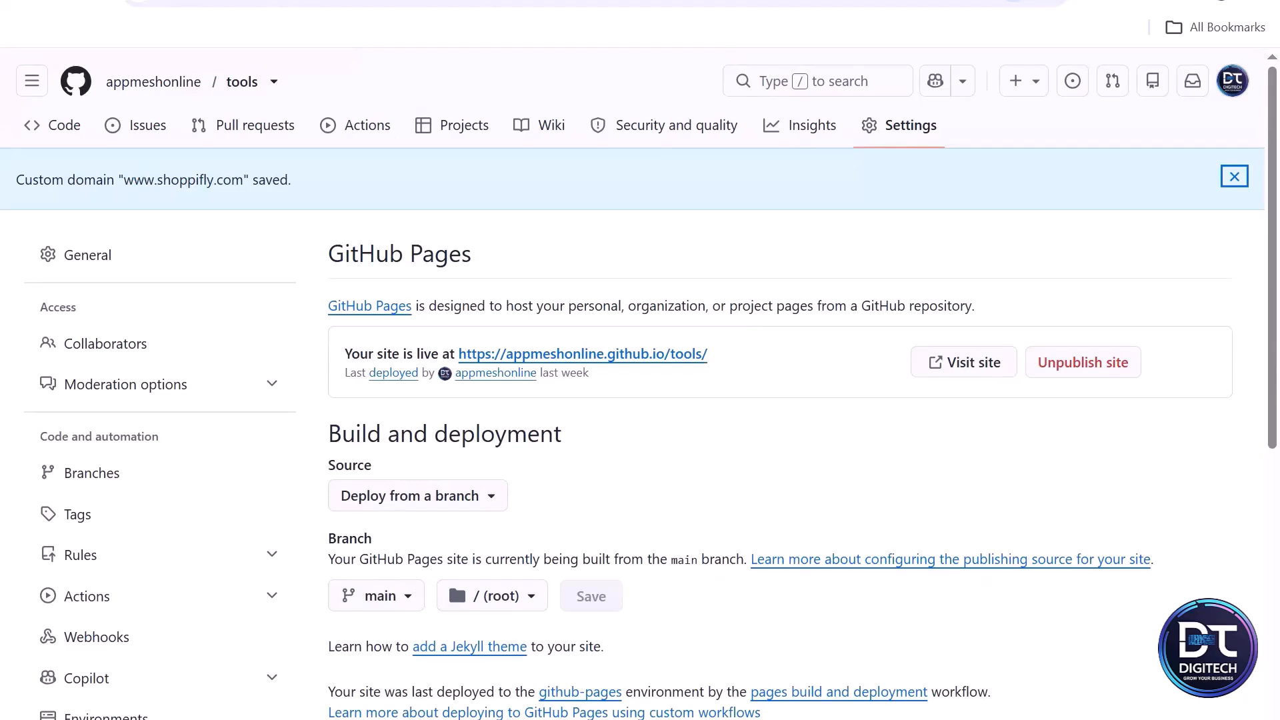
pyautogui.hotkey('ctrl', 't')
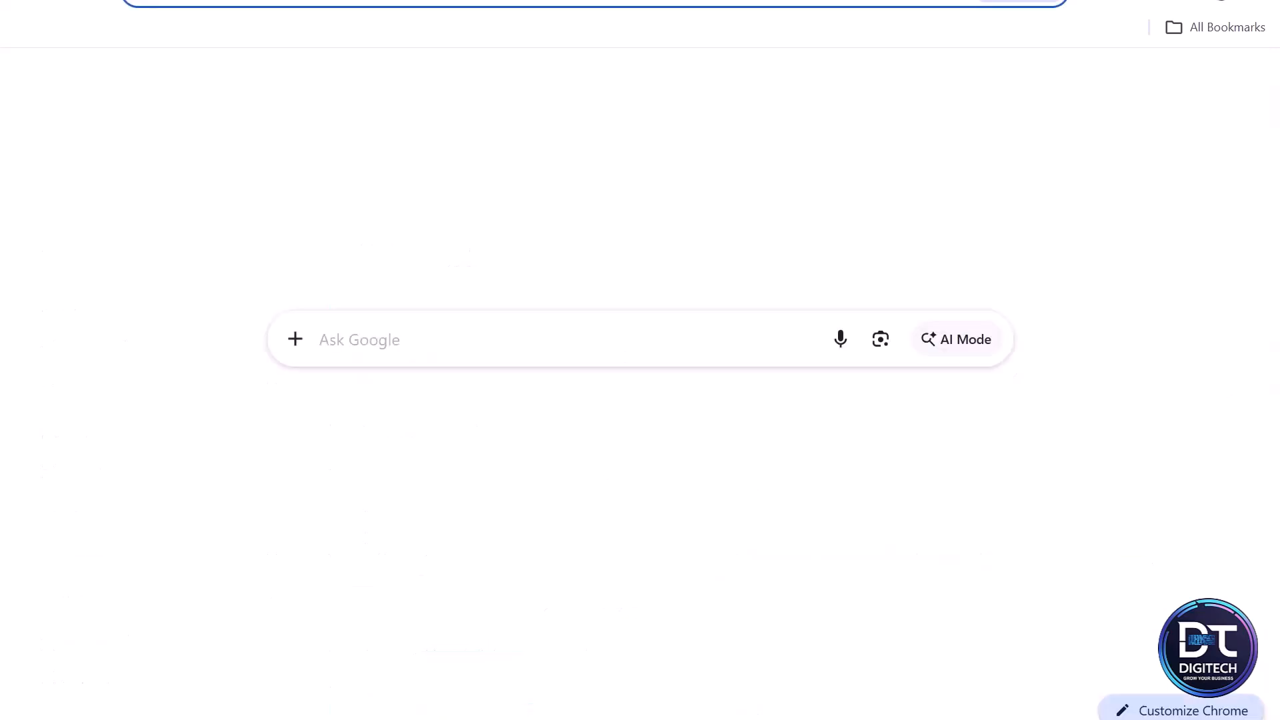
pyautogui.write('www.sho')
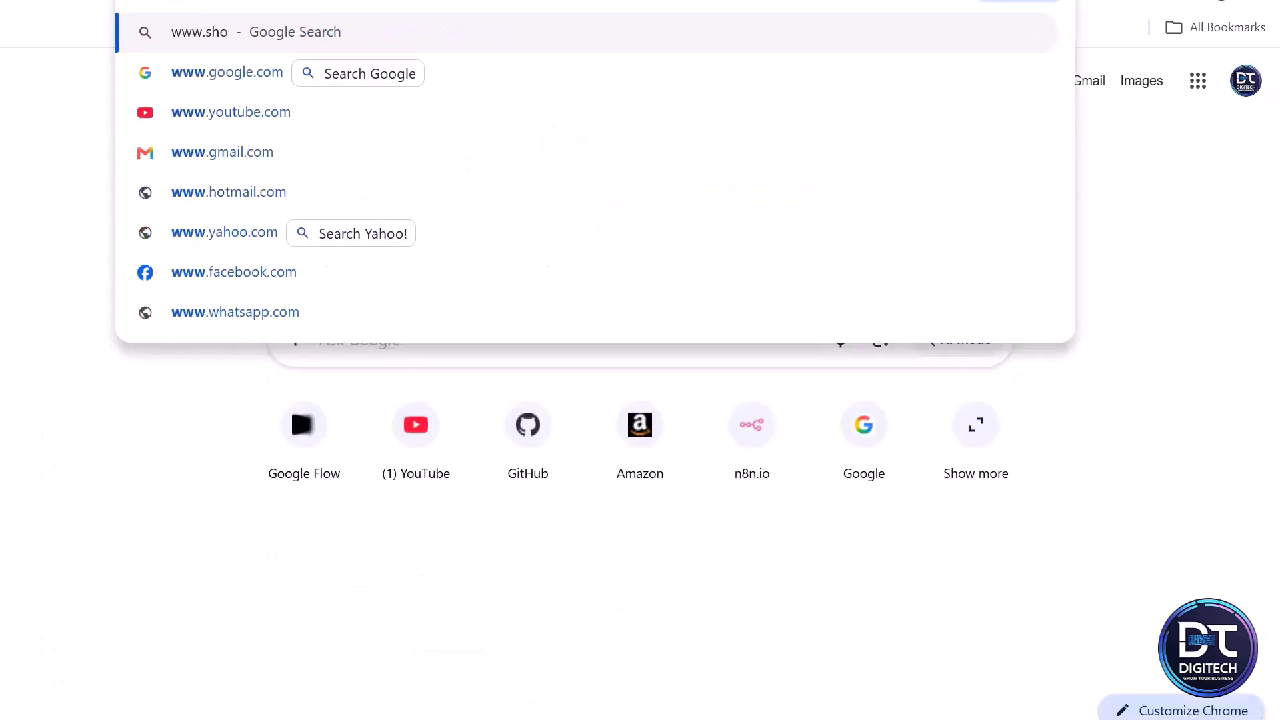
pyautogui.write('ppifly.com')
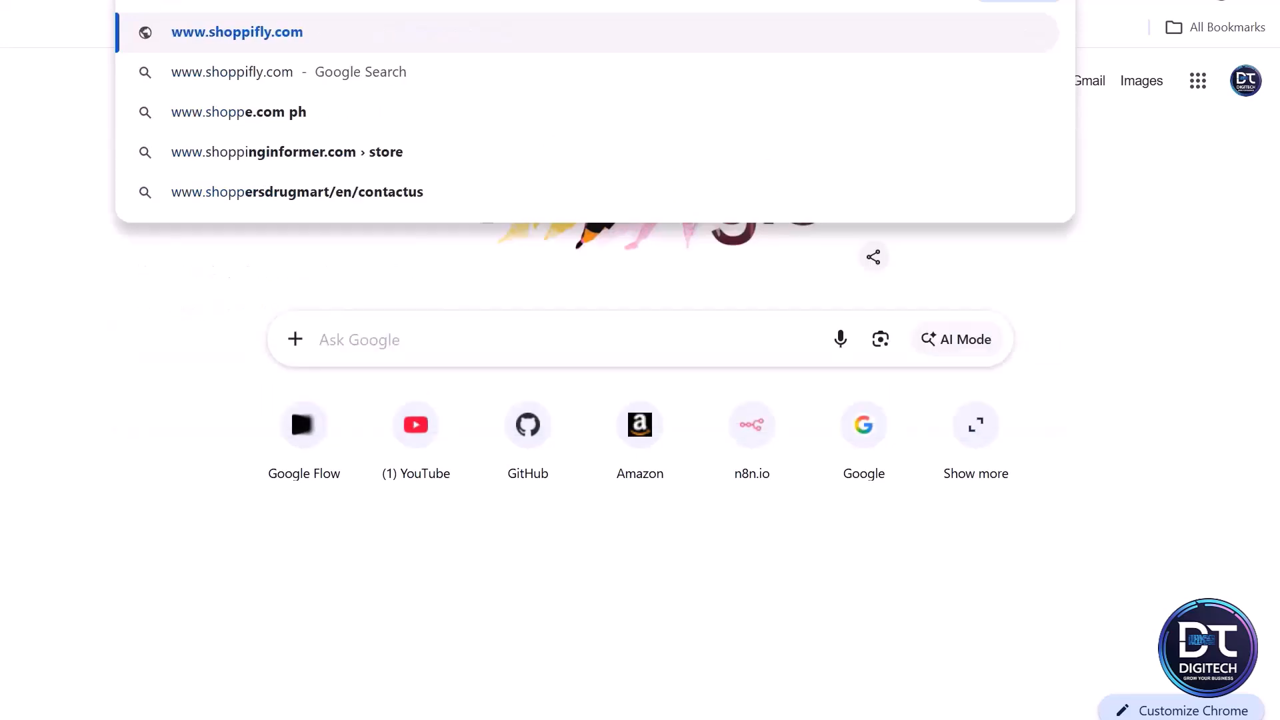
pyautogui.press('Return')
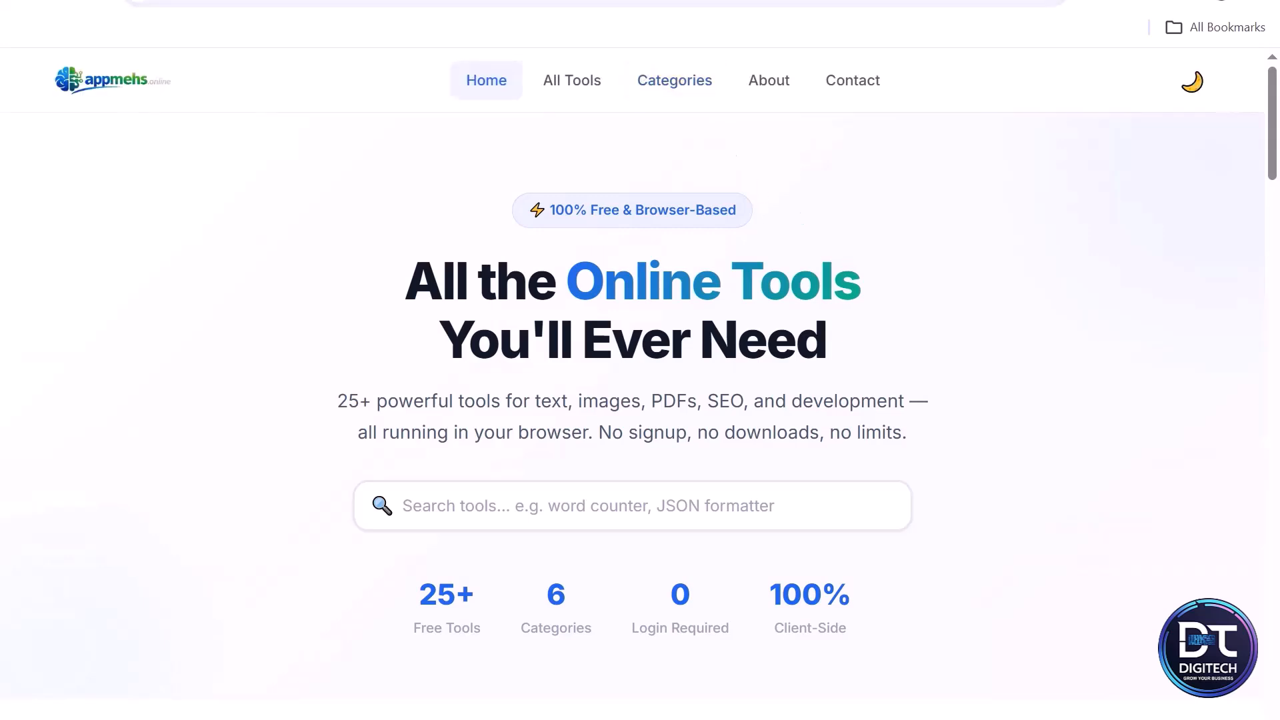
# - Open the live GitHub Pages site link from the Pages settings and compare it with the custom domain tab
pyautogui.click(614, 0)
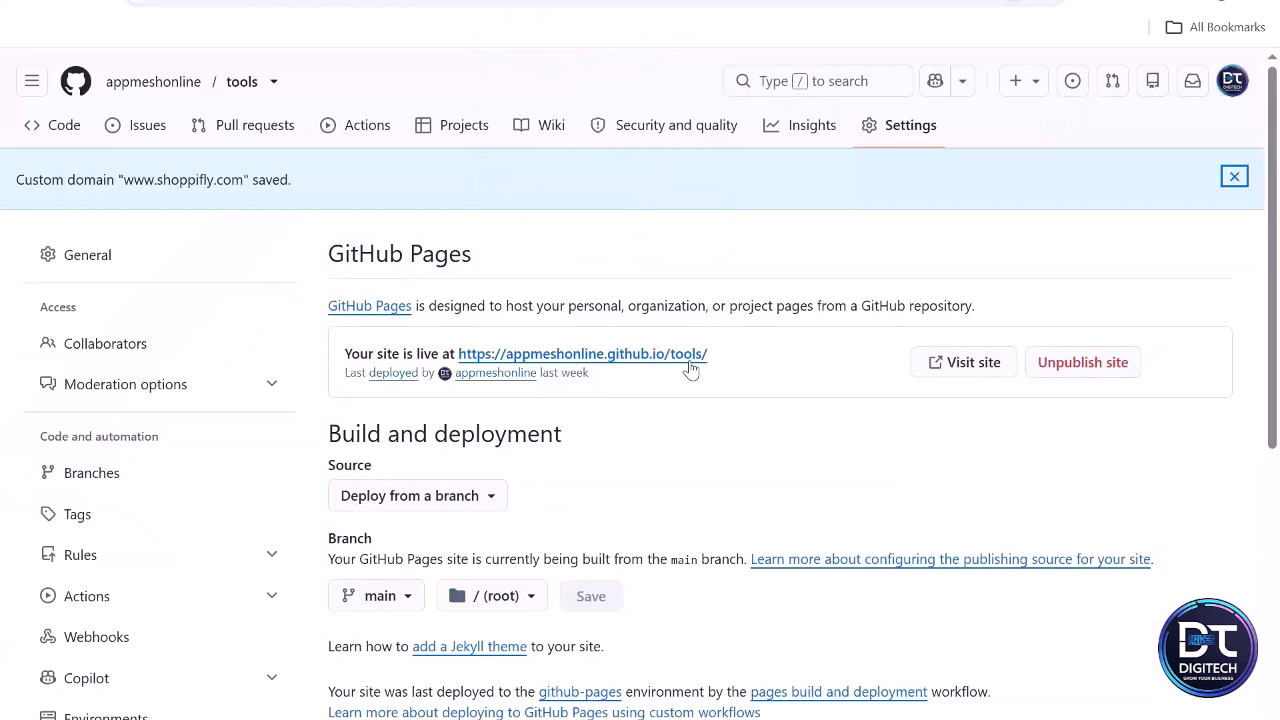
pyautogui.click(692, 357)
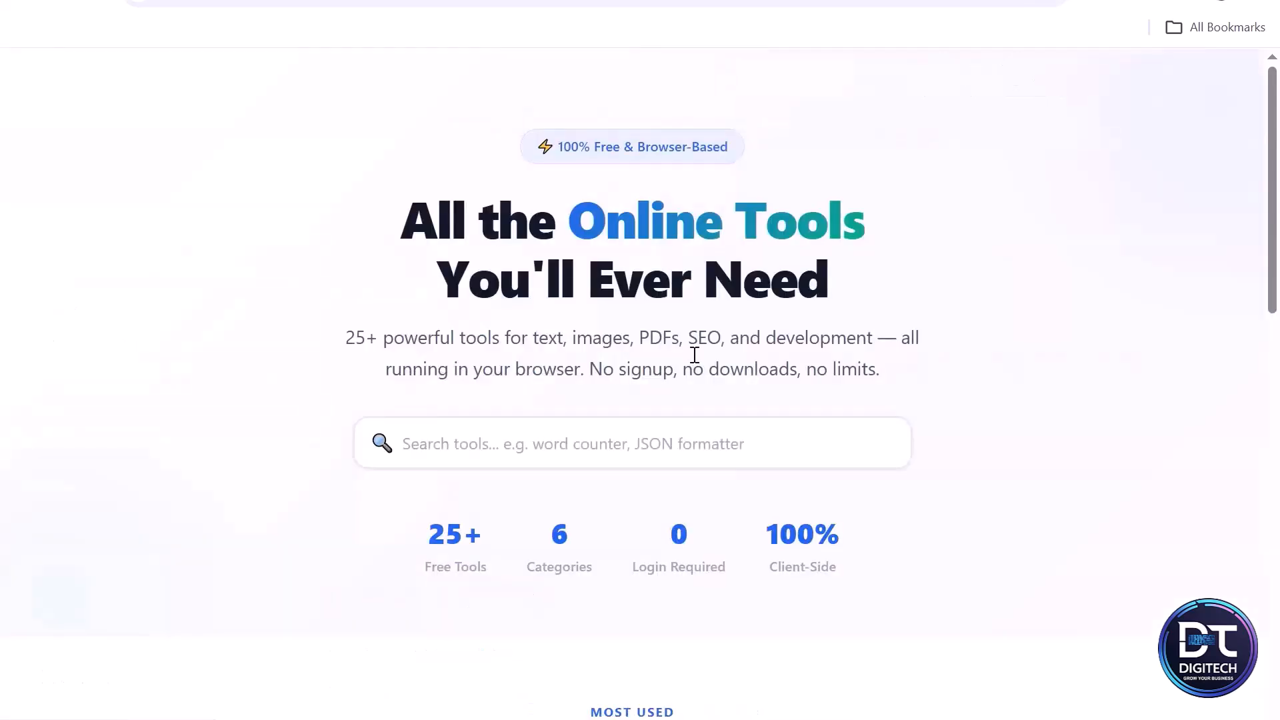
pyautogui.click(1192, 82)
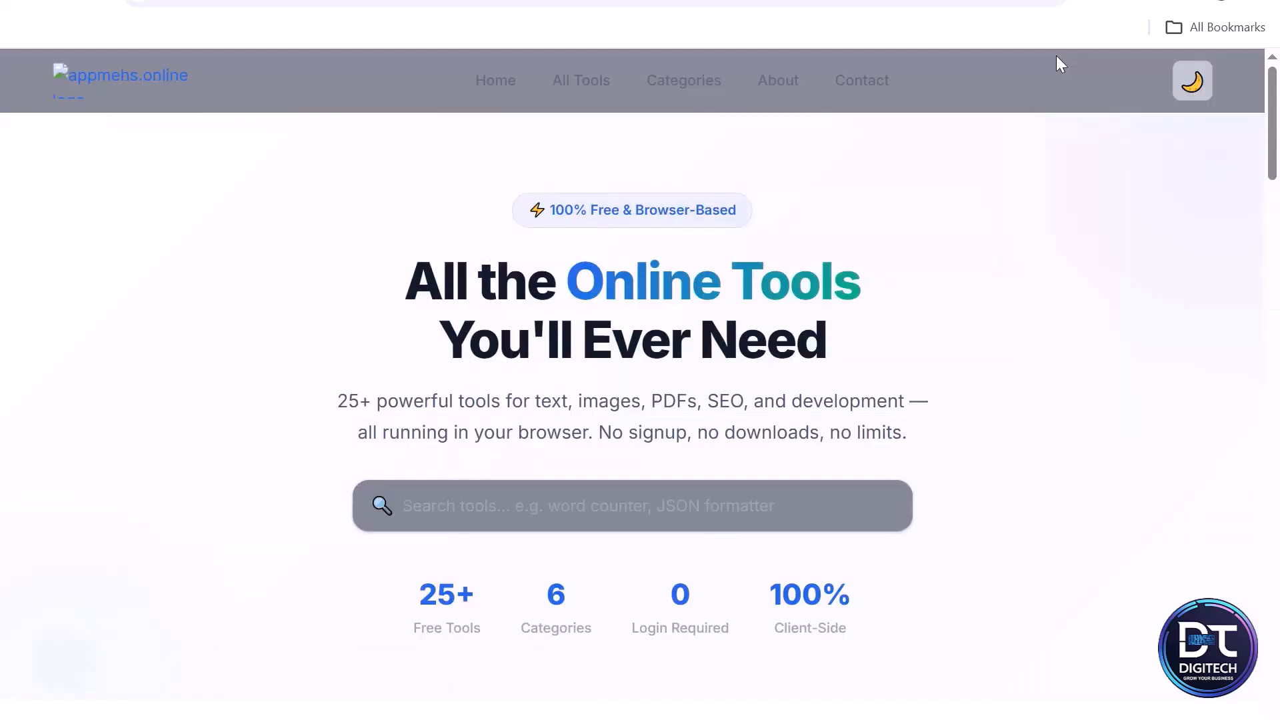
pyautogui.click(1196, 86)
pyautogui.click(1196, 86)
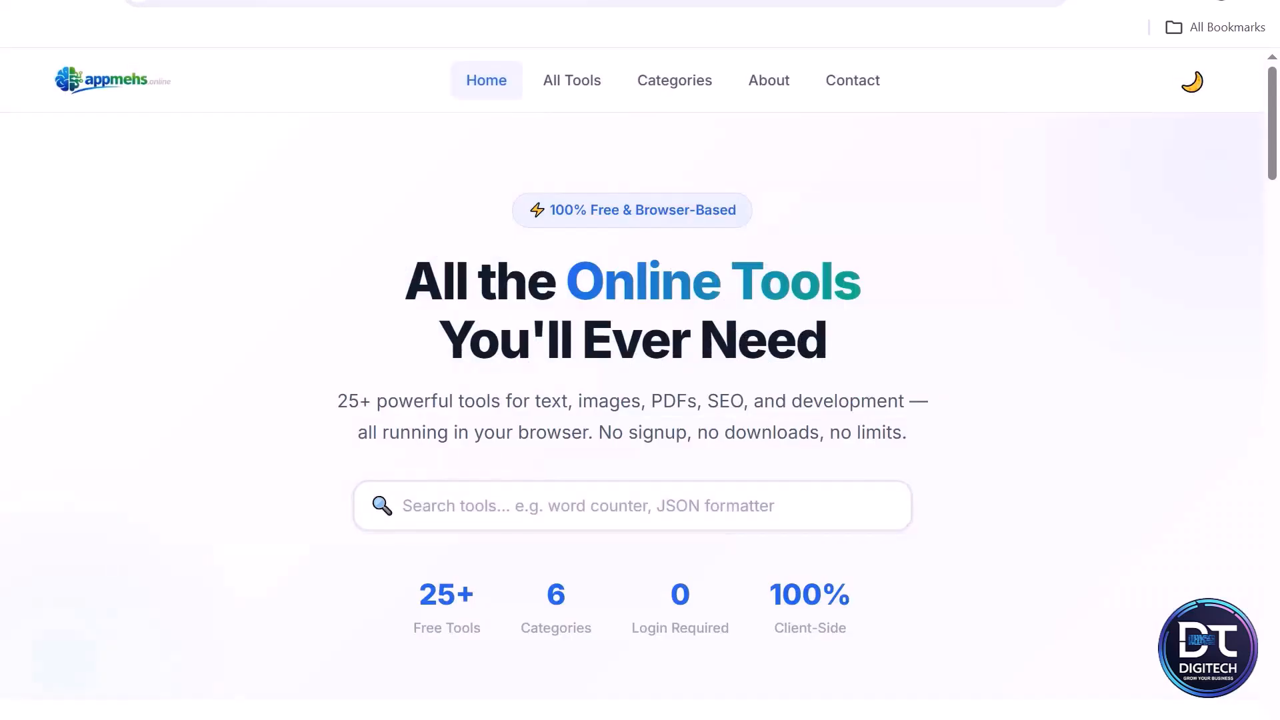
pyautogui.hotkey('ctrl', 'Tab')
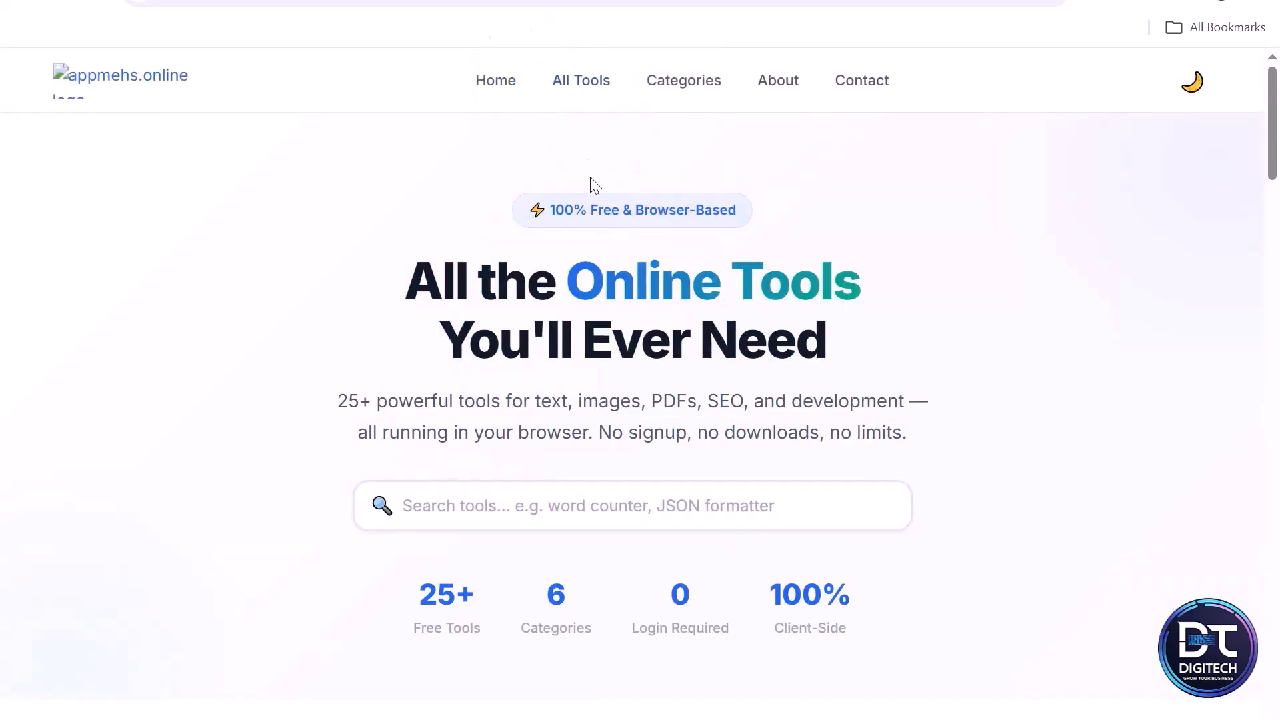